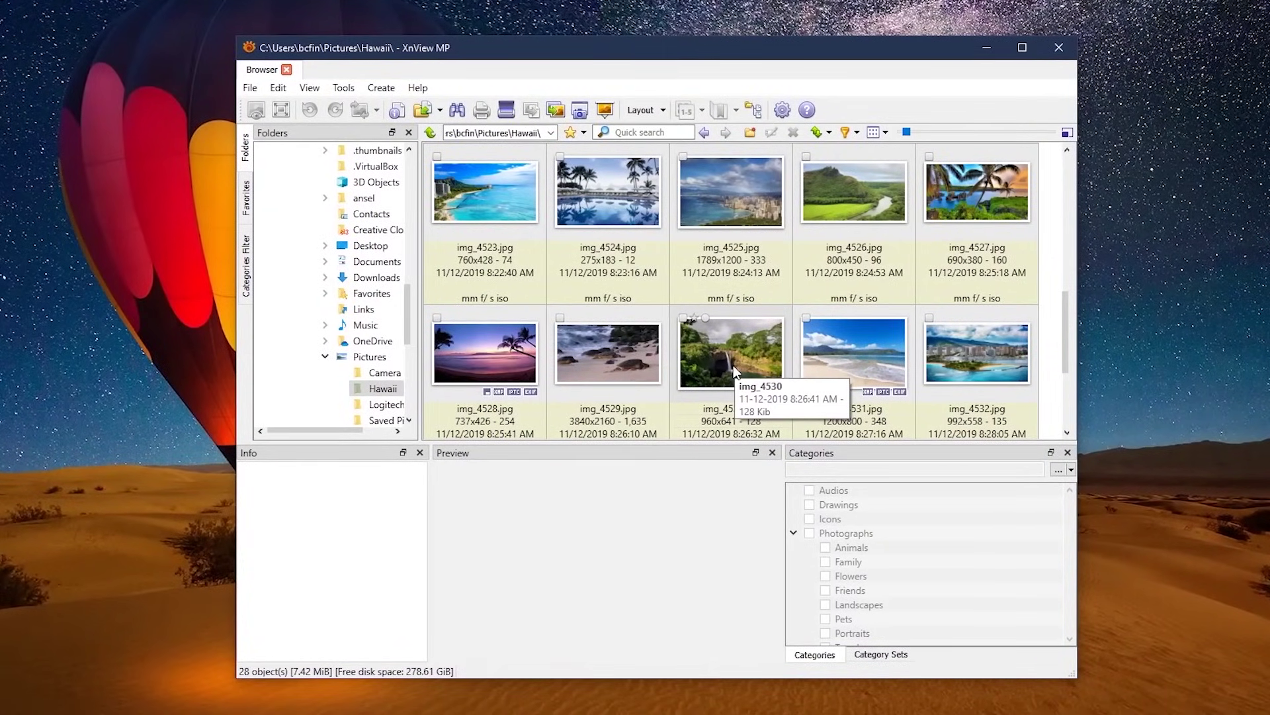
# Open the waterfall photo img_4530.jpg in a viewer tab and choose Image > Filter
pyautogui.doubleClick(733, 367)
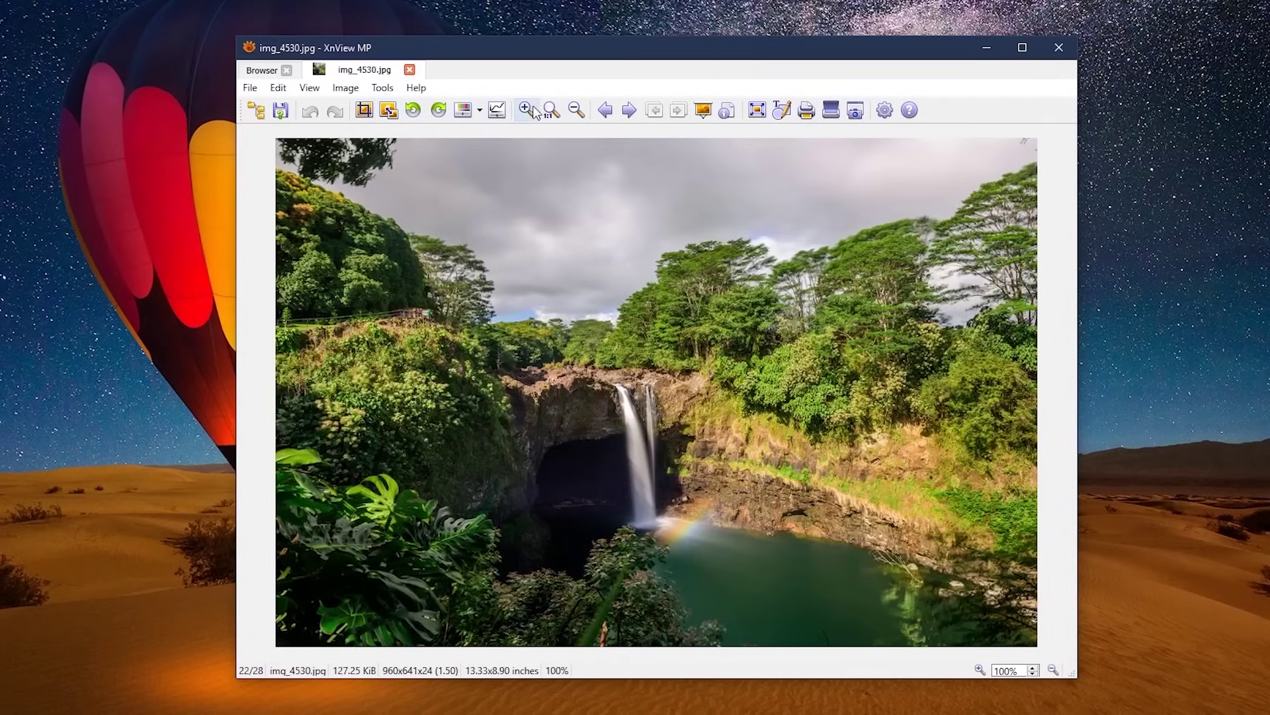
pyautogui.click(356, 91)
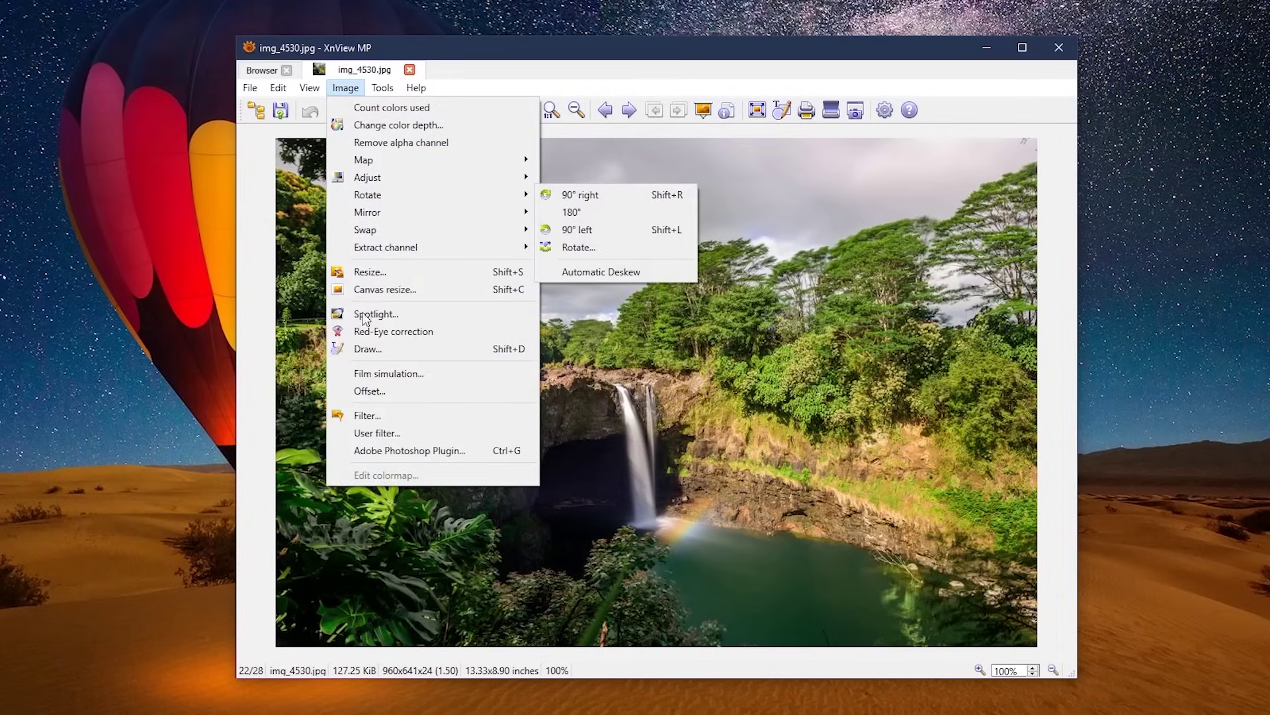
pyautogui.click(367, 415)
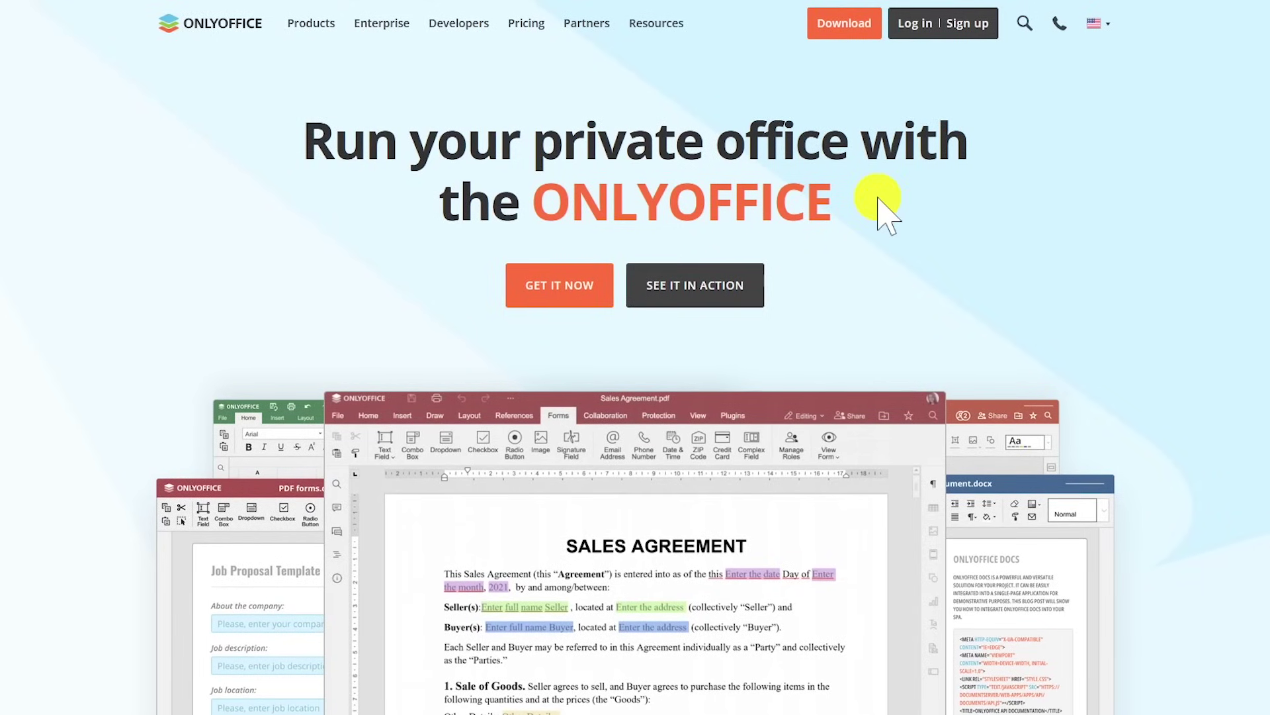
# Go to ONLYOFFICE's Desktop and mobile apps download page and scroll through the installer cards
pyautogui.moveTo(863, 32)
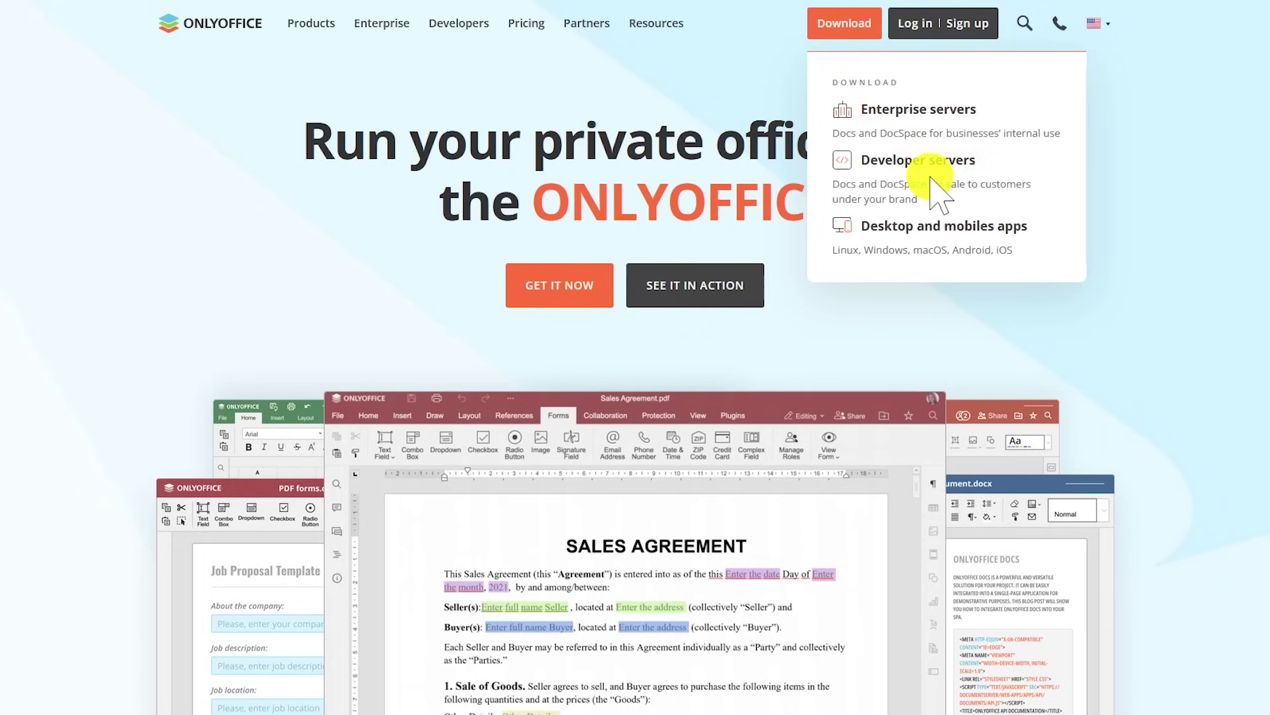
pyautogui.click(933, 235)
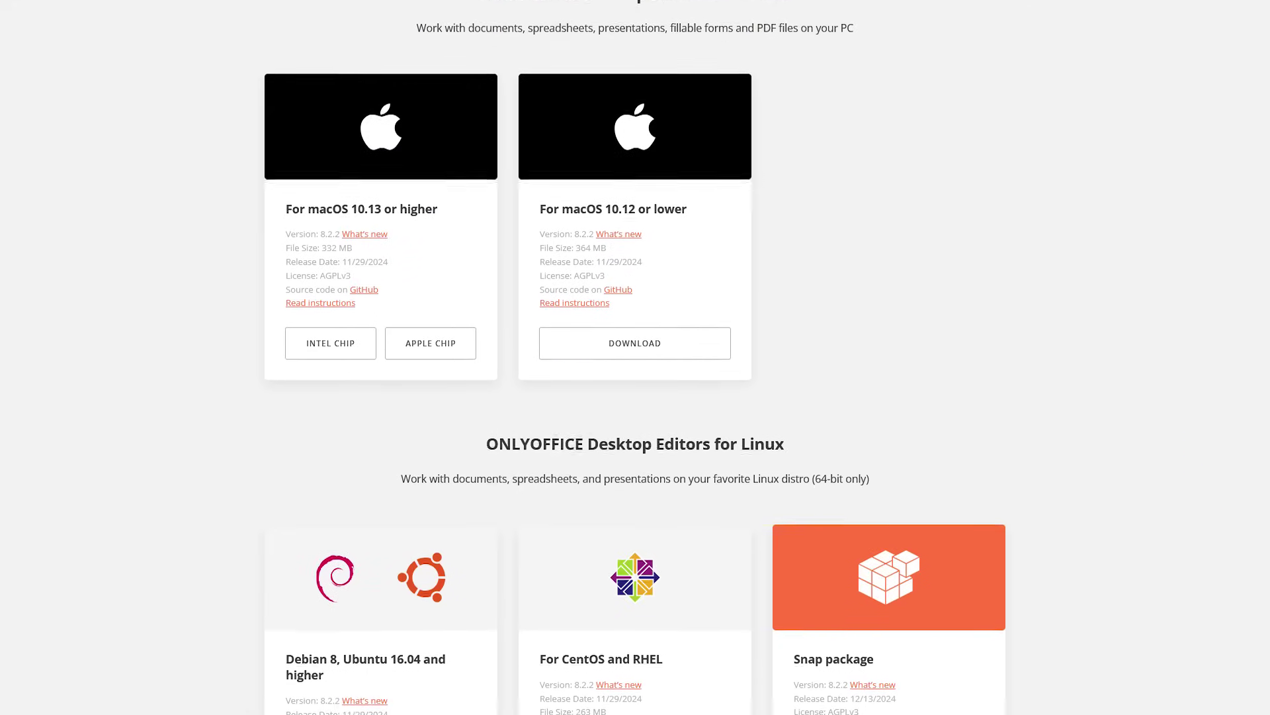
pyautogui.scroll(-2, 635, 357)
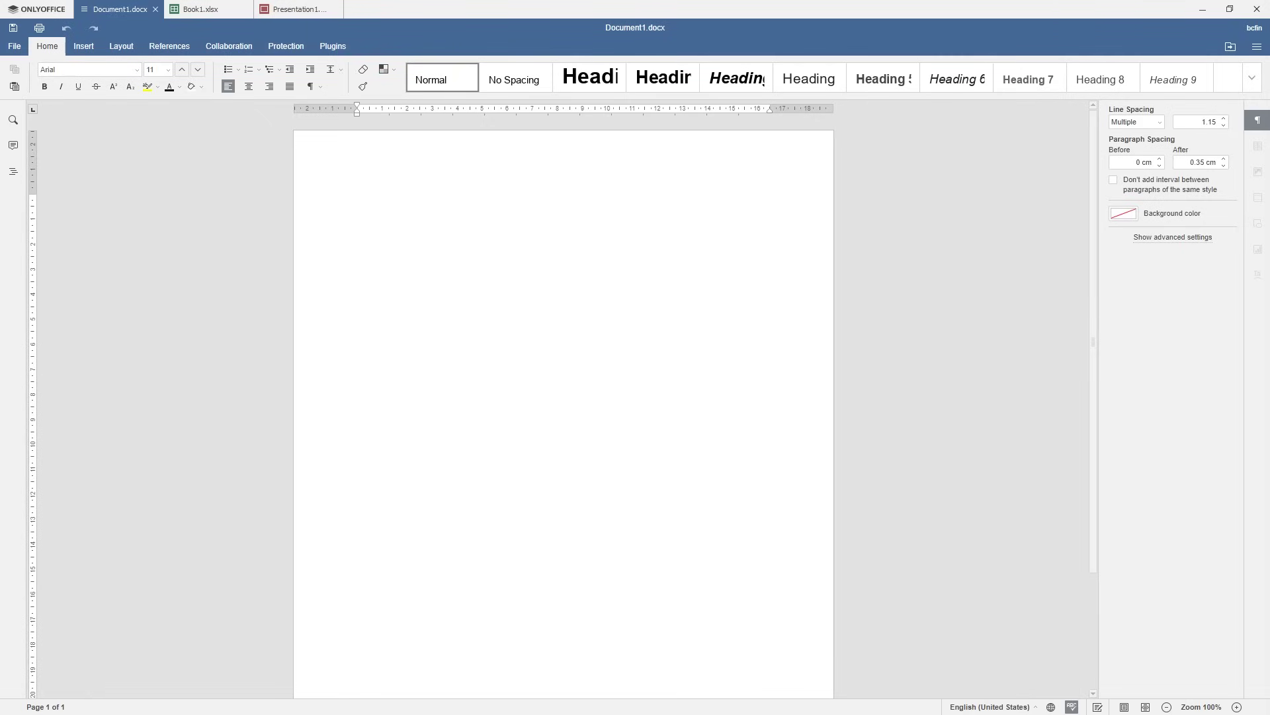
pyautogui.click(207, 14)
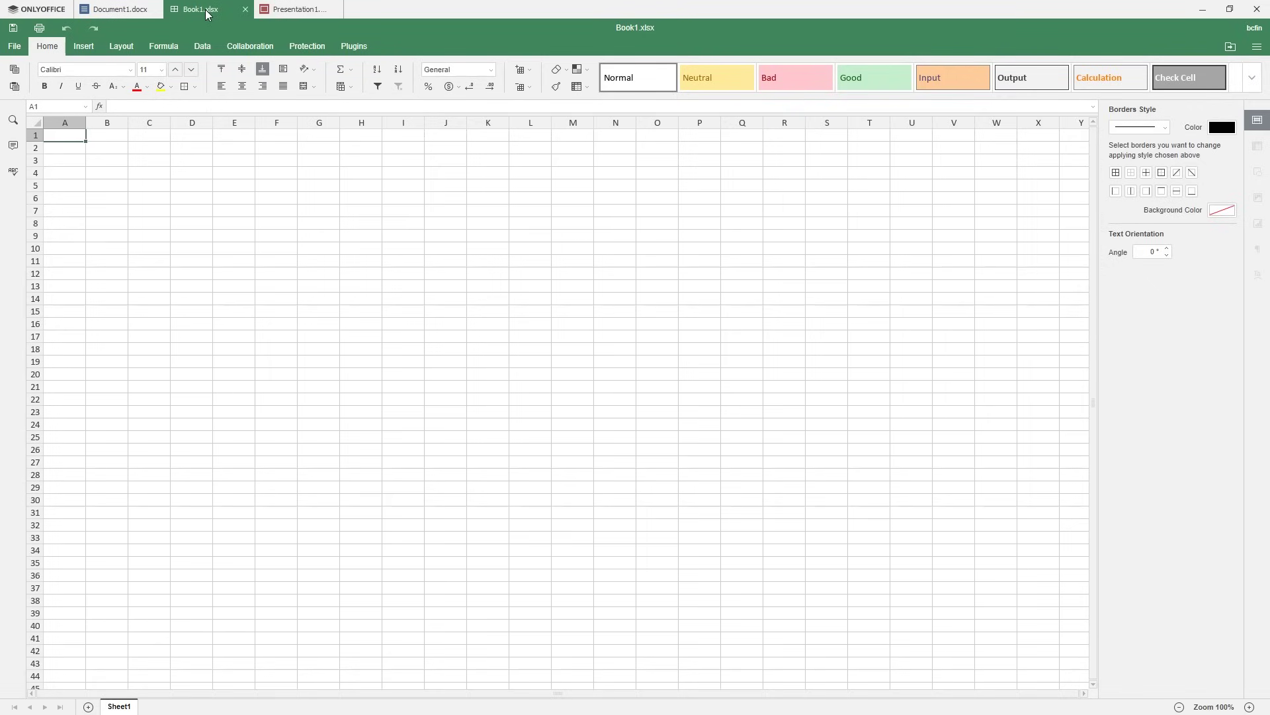
pyautogui.click(299, 11)
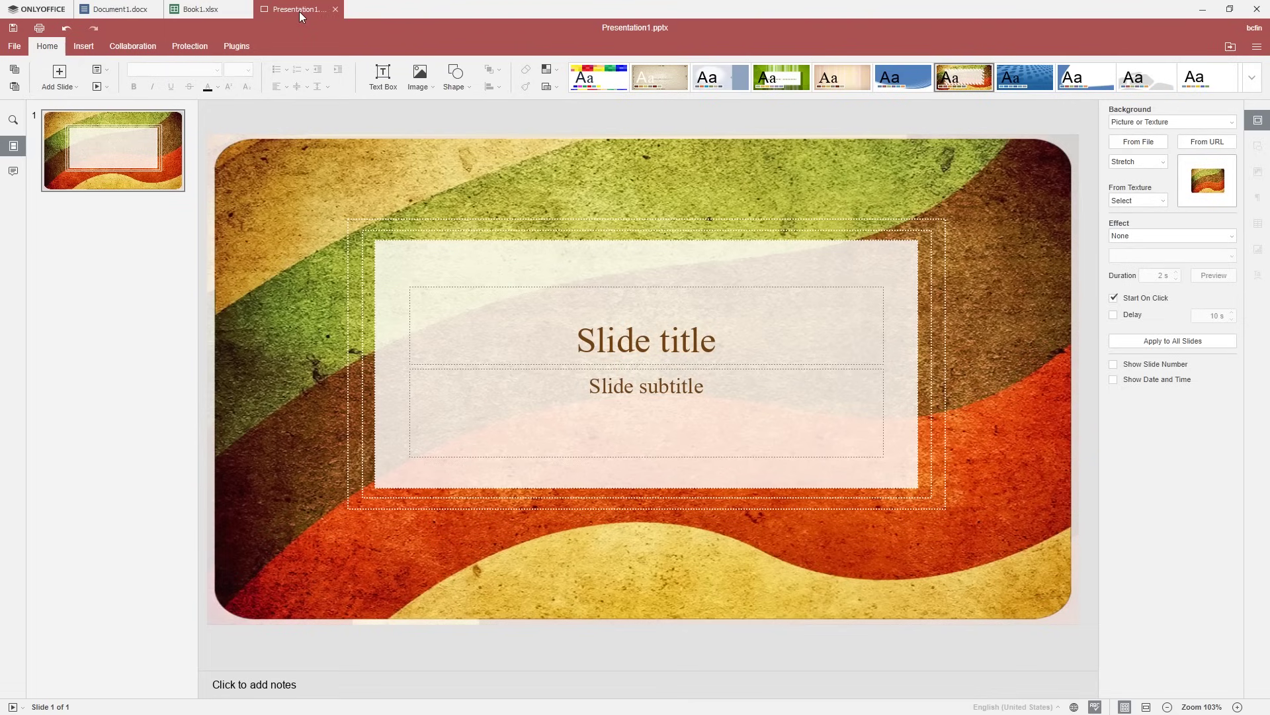
pyautogui.click(123, 12)
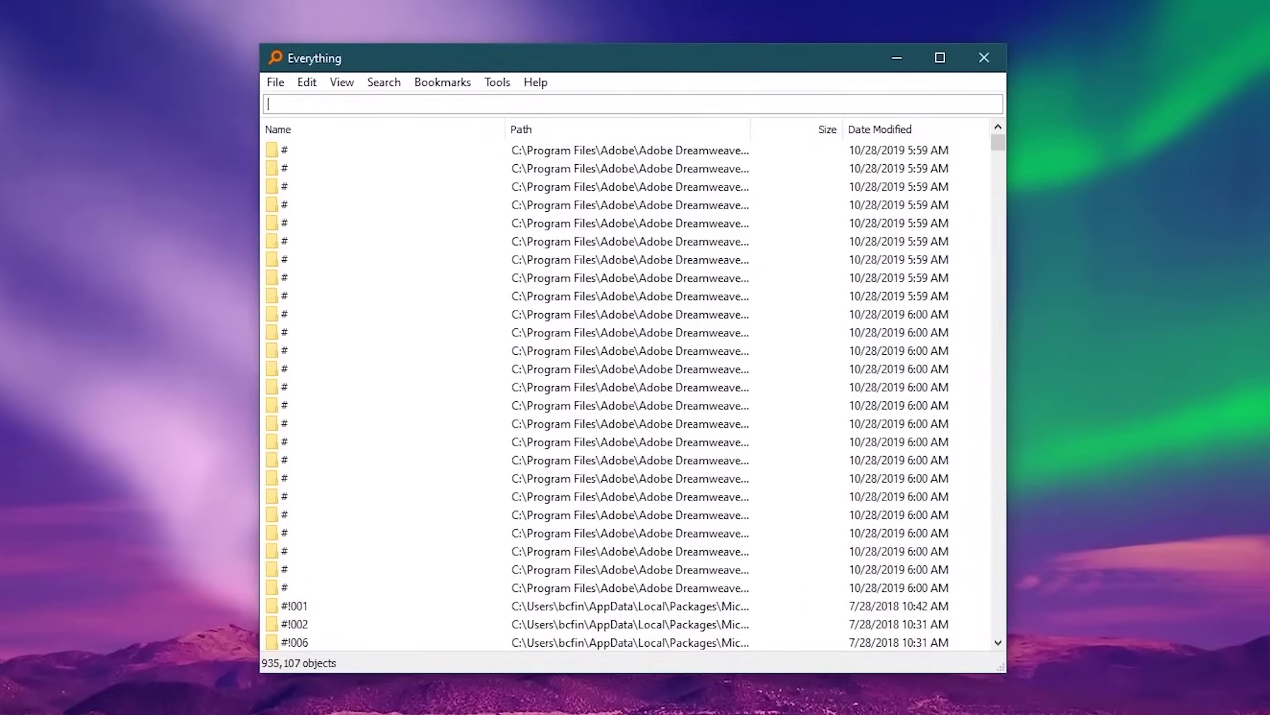
# Search Everything for 'outer world'
pyautogui.write('outer')
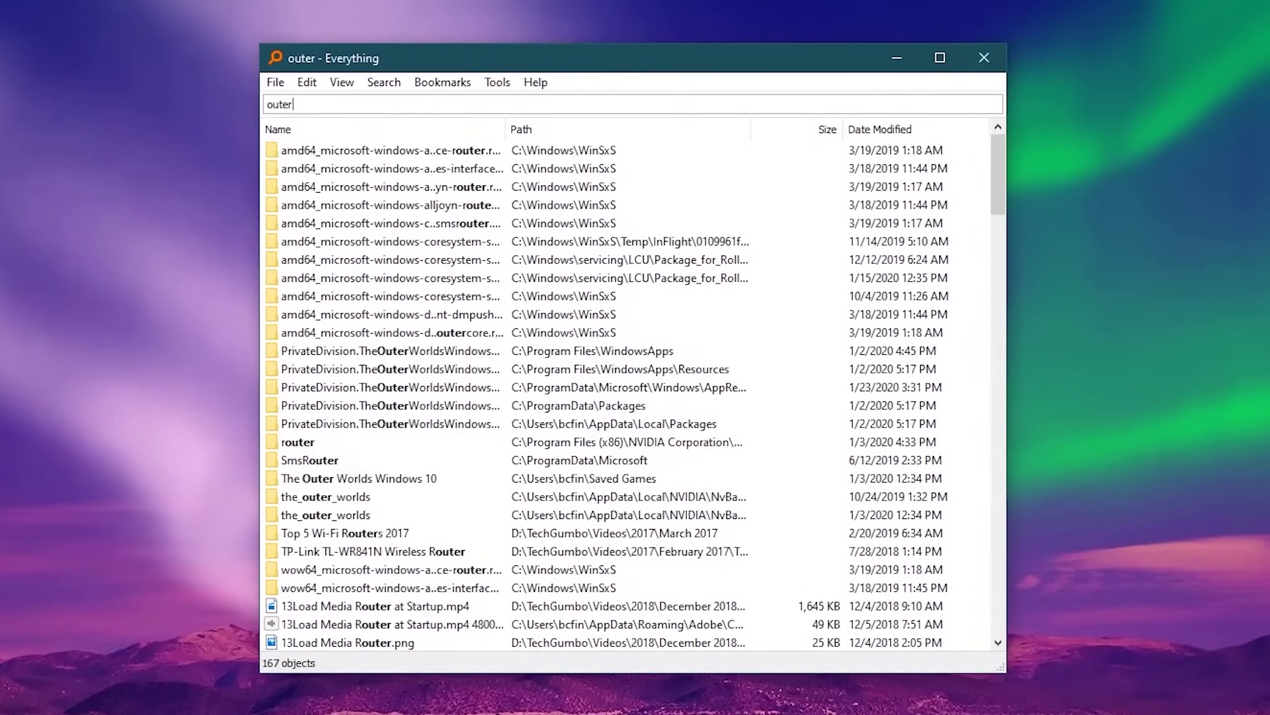
pyautogui.write(' world')
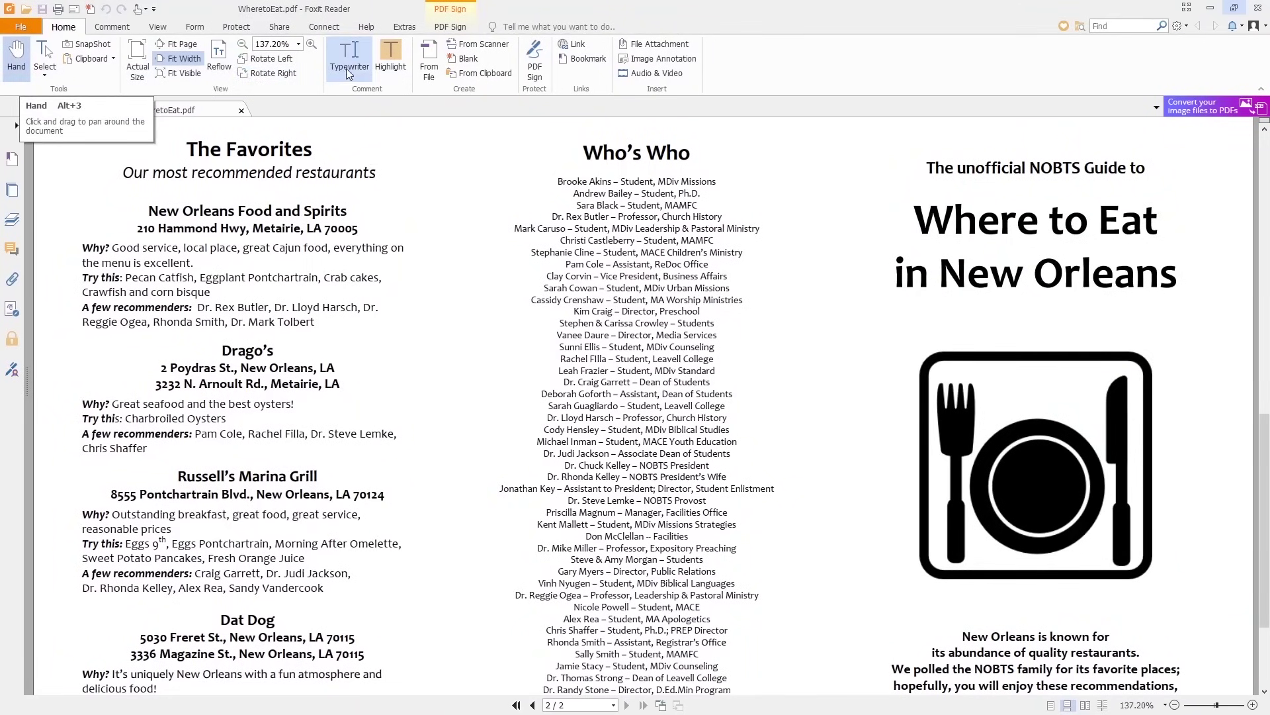
# Switch the Foxit Reader ribbon to the PDF Sign tab for WheretoEat.pdf
pyautogui.click(534, 72)
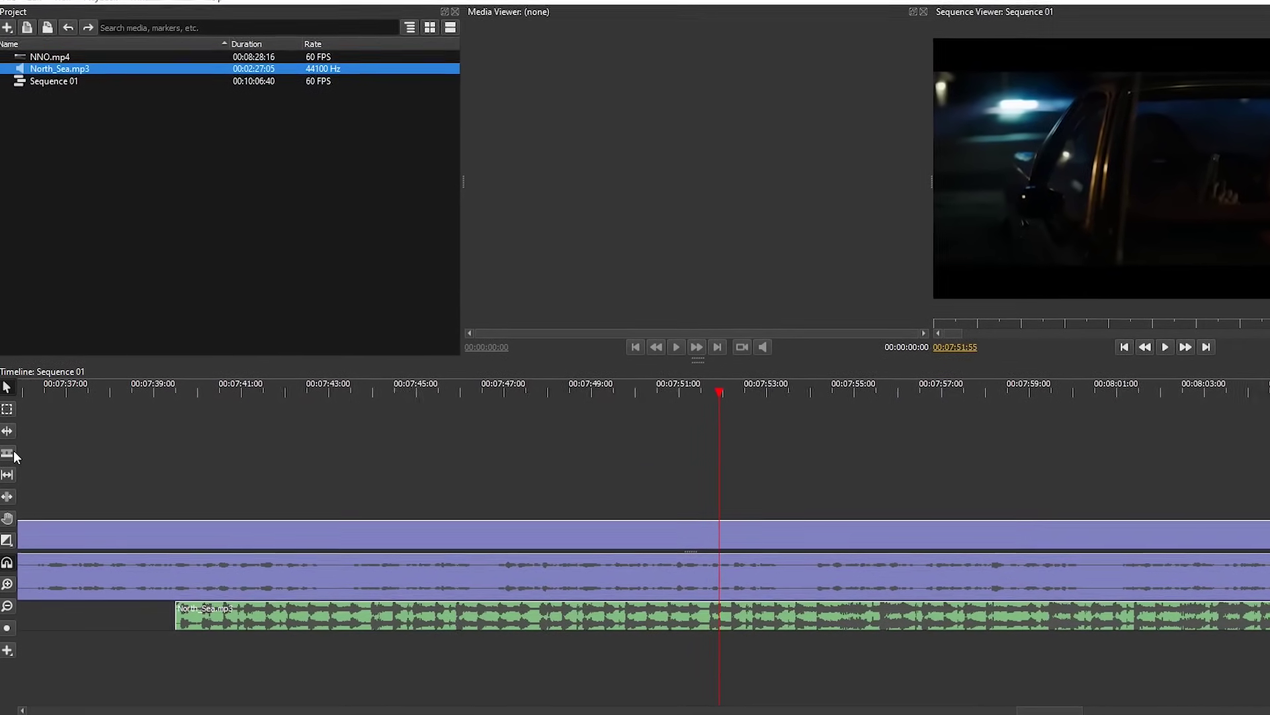
# Split NNO.mp4 twice with the razor and Ripple Delete the short piece between the cuts
pyautogui.click(788, 571)
pyautogui.click(824, 575)
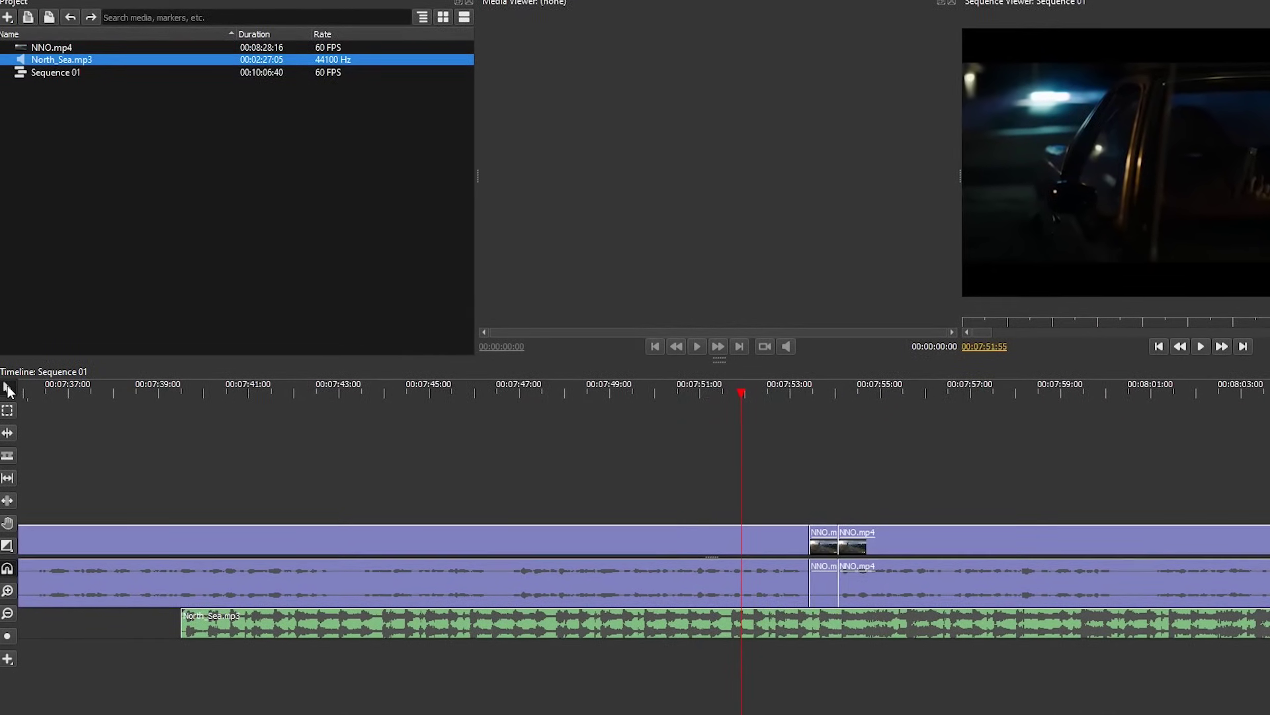
pyautogui.rightClick(827, 592)
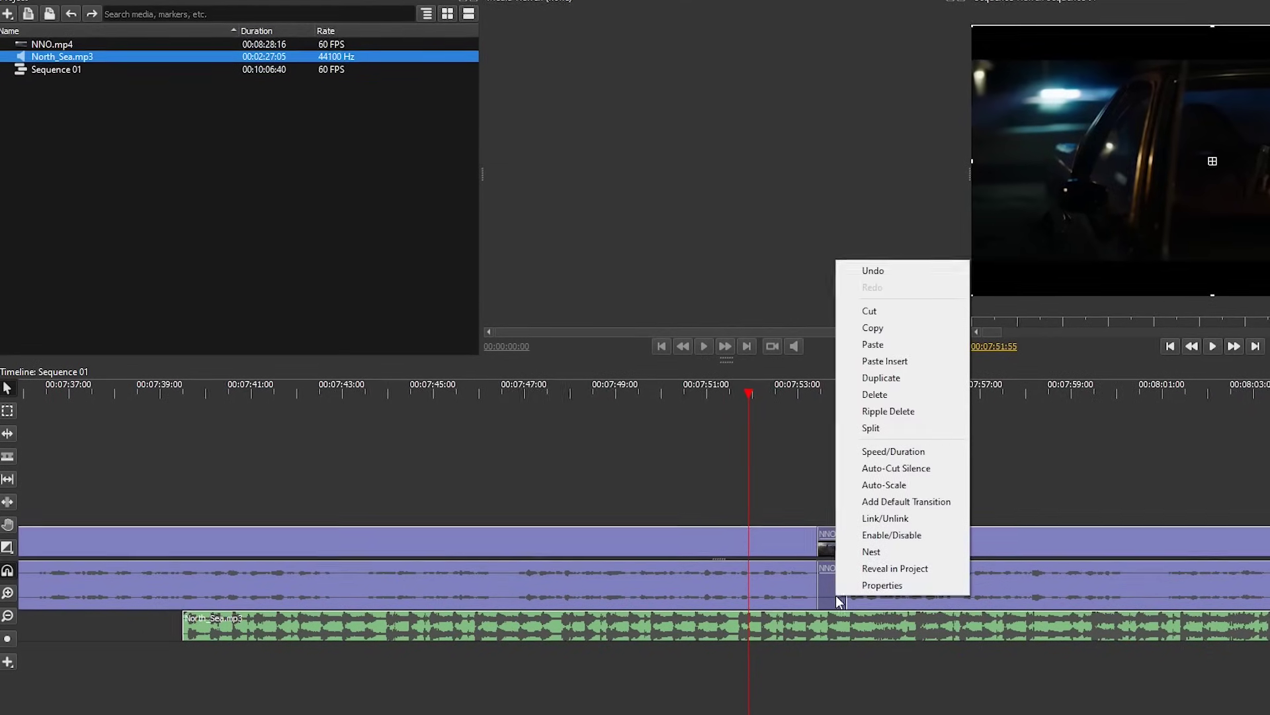
pyautogui.click(890, 410)
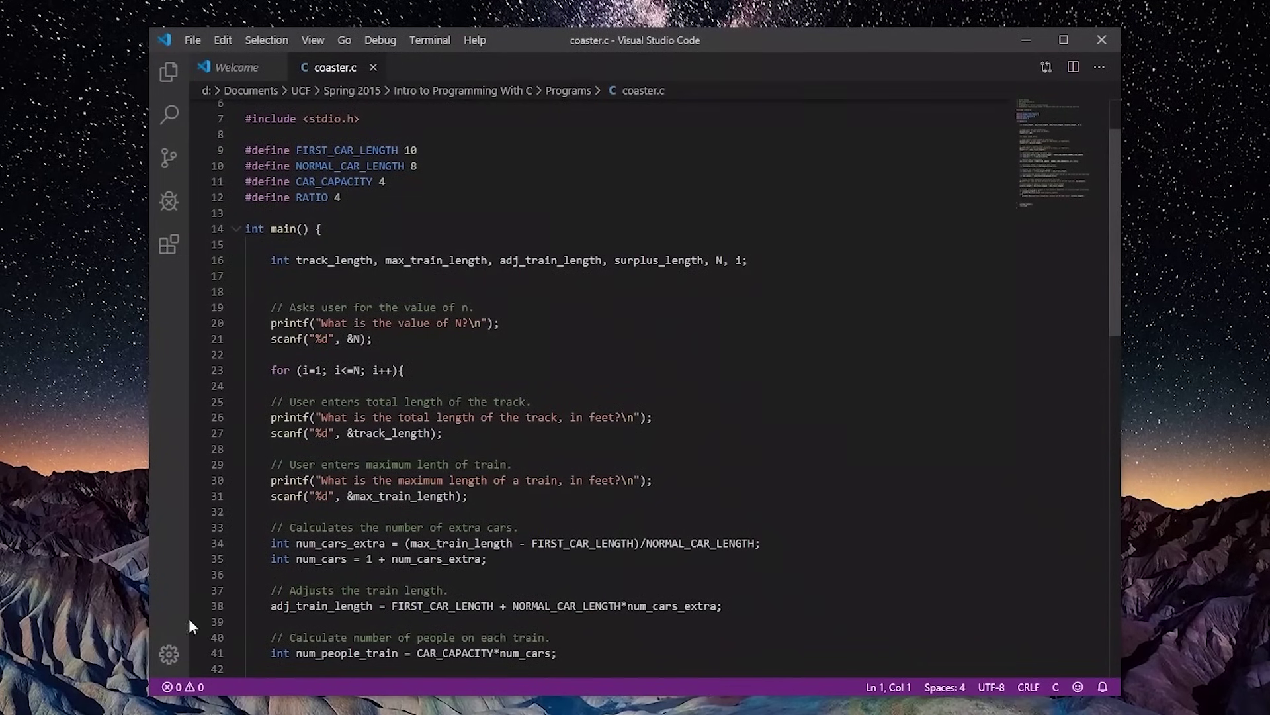
# Bring up the Manage gear menu at the bottom of the activity bar
pyautogui.click(169, 653)
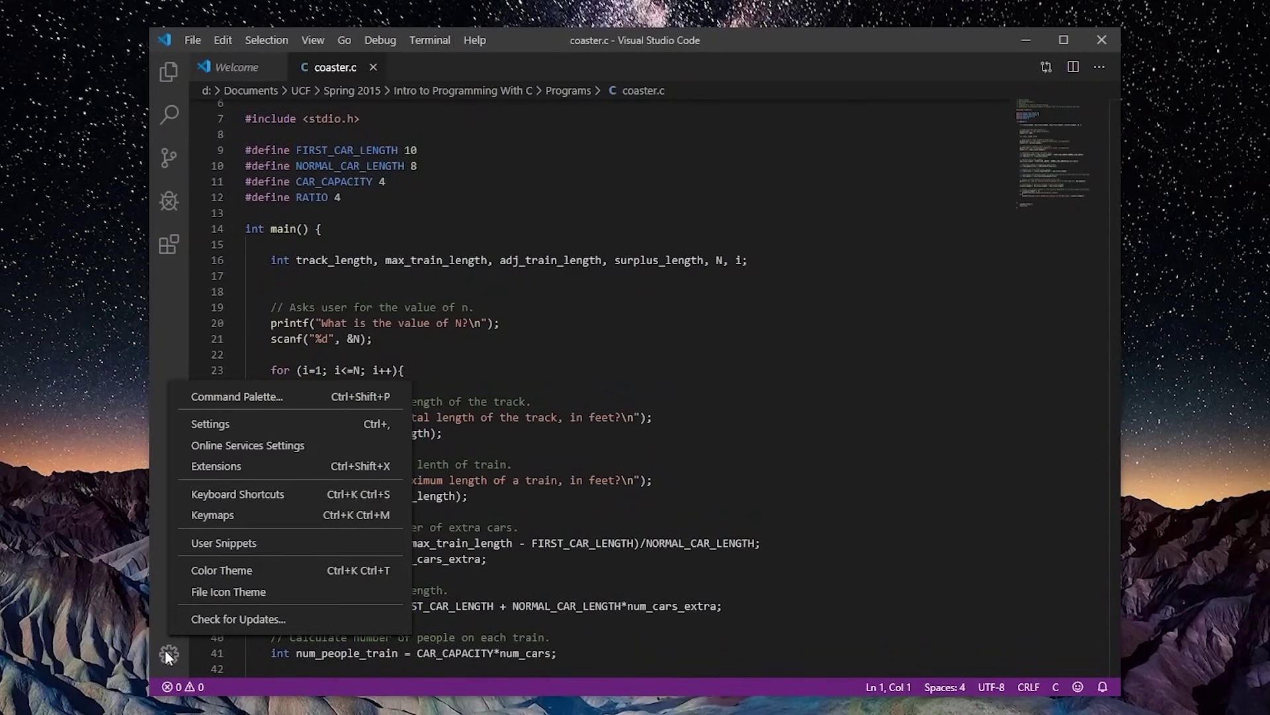
# Choose Color Theme from the Manage menu to show the Select Color Theme list
pyautogui.click(263, 569)
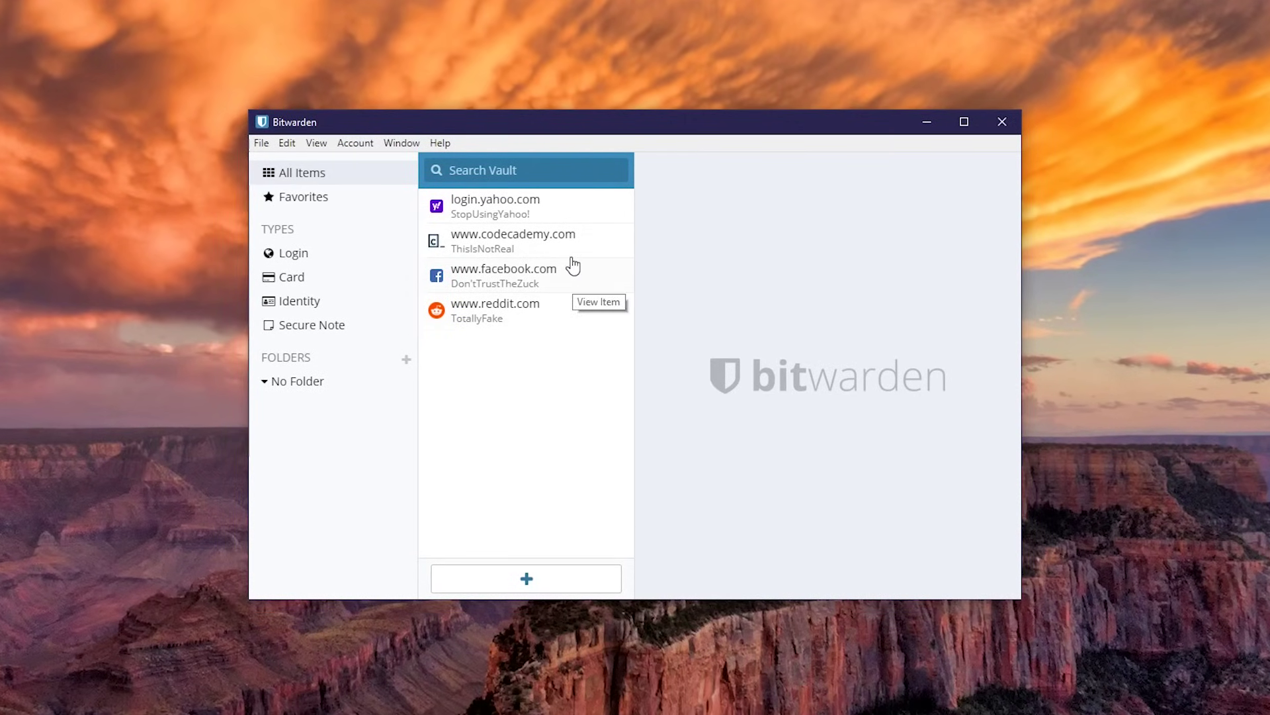
# Check the codecademy.com login's password for breach exposure, then edit that login
pyautogui.click(573, 251)
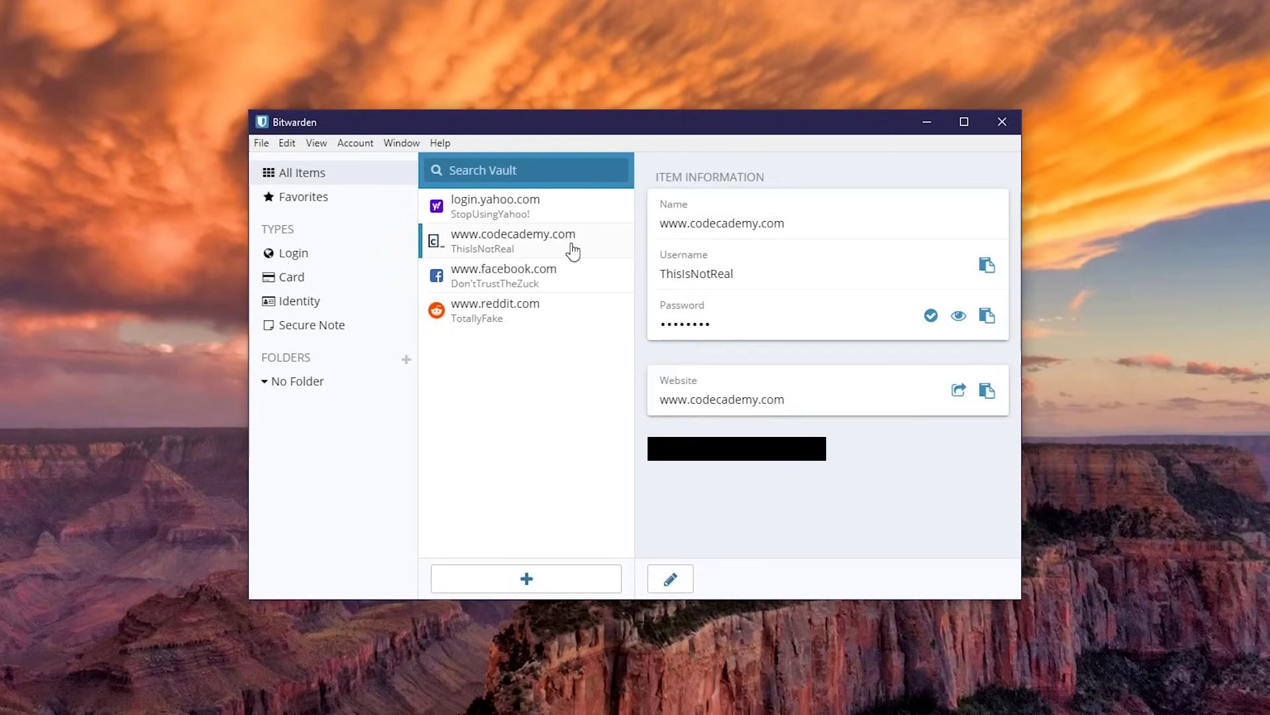
pyautogui.click(933, 320)
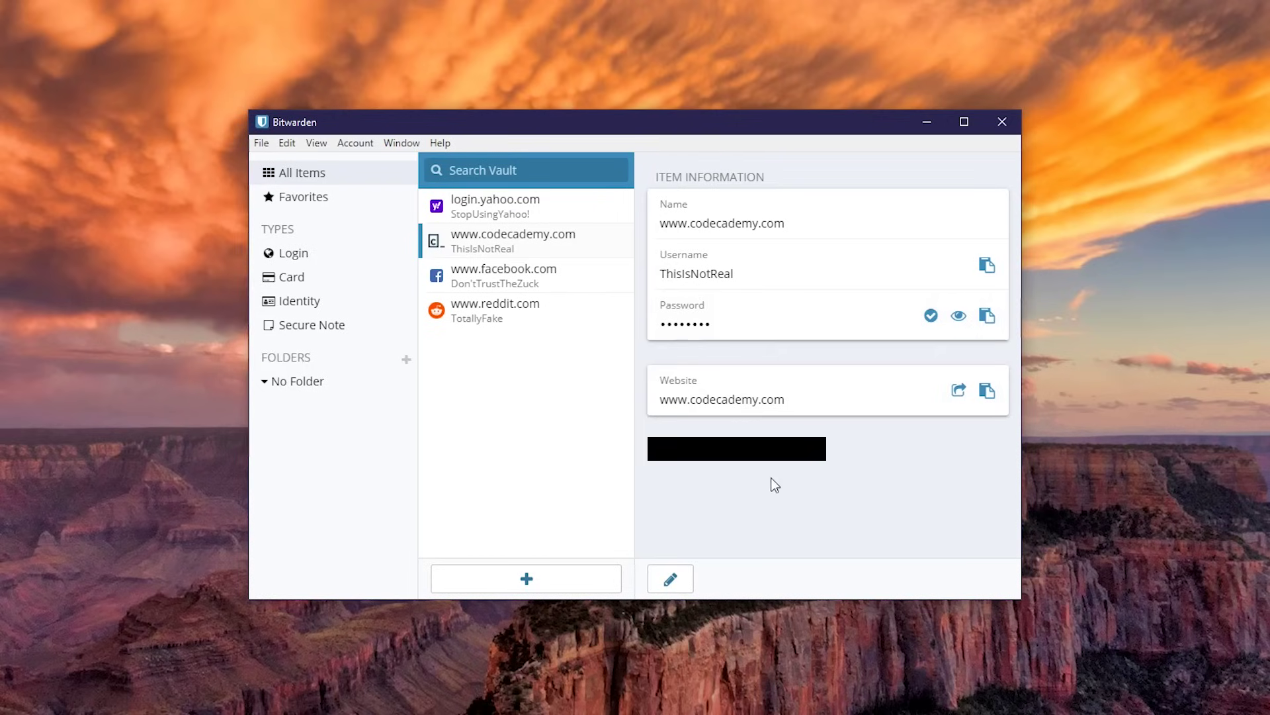
pyautogui.click(671, 581)
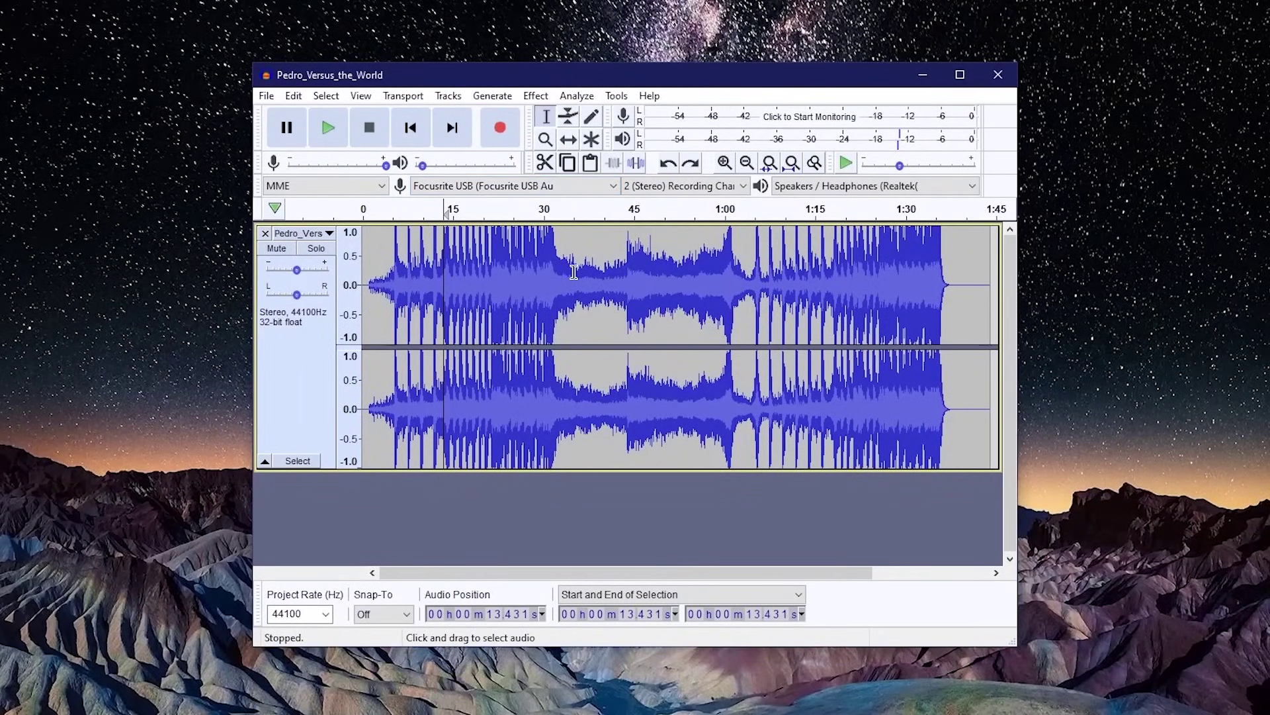
# Select the audio from about 35 s to 42 s and cut it out
pyautogui.moveTo(573, 271); pyautogui.dragTo(607, 285)
pyautogui.click(544, 163)
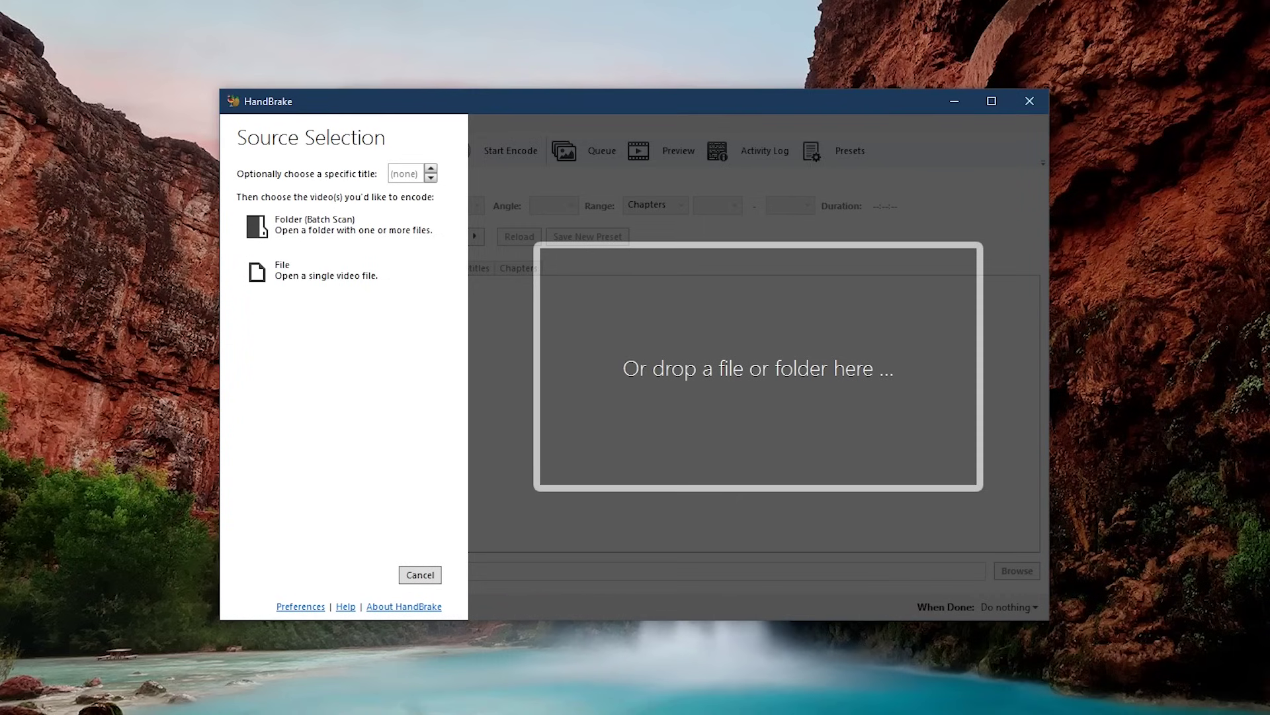
# Load the VirtualBox Beginners Guide video and apply the General > Fast 1080p30 preset
pyautogui.moveTo(1269, 440); pyautogui.dragTo(806, 423)
pyautogui.moveTo(733, 406); pyautogui.dragTo(734, 406)
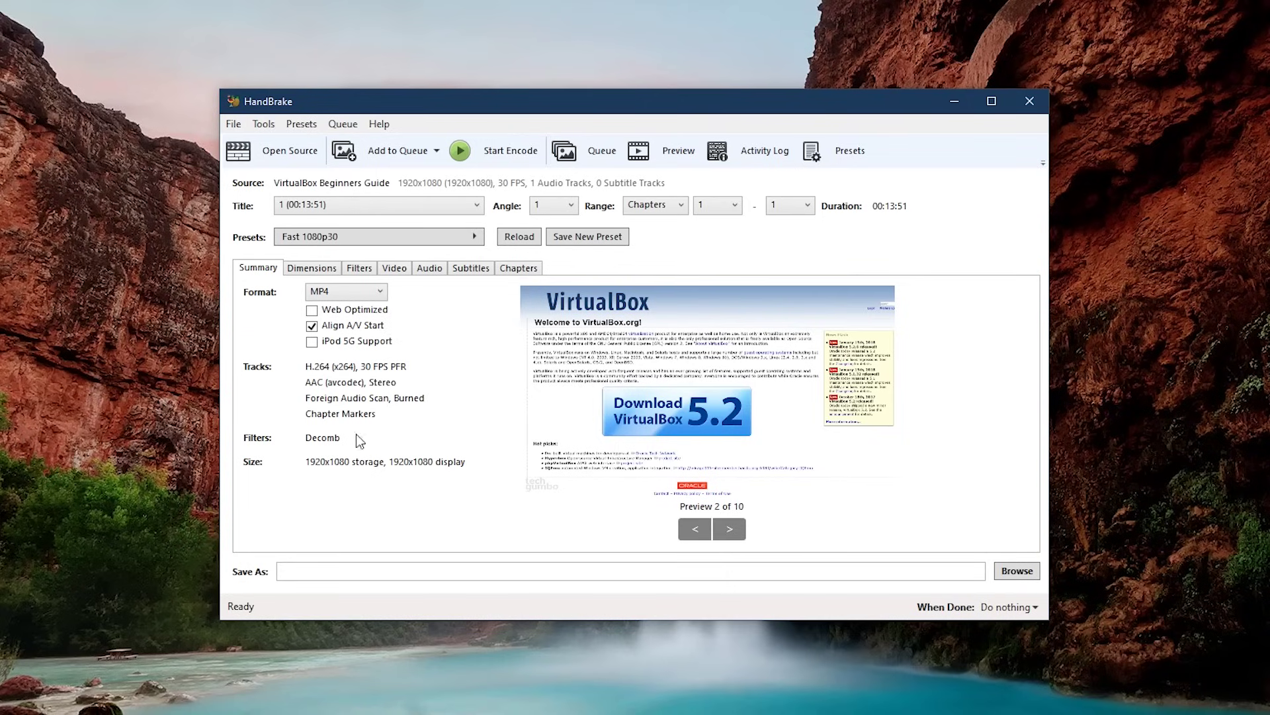
pyautogui.click(462, 236)
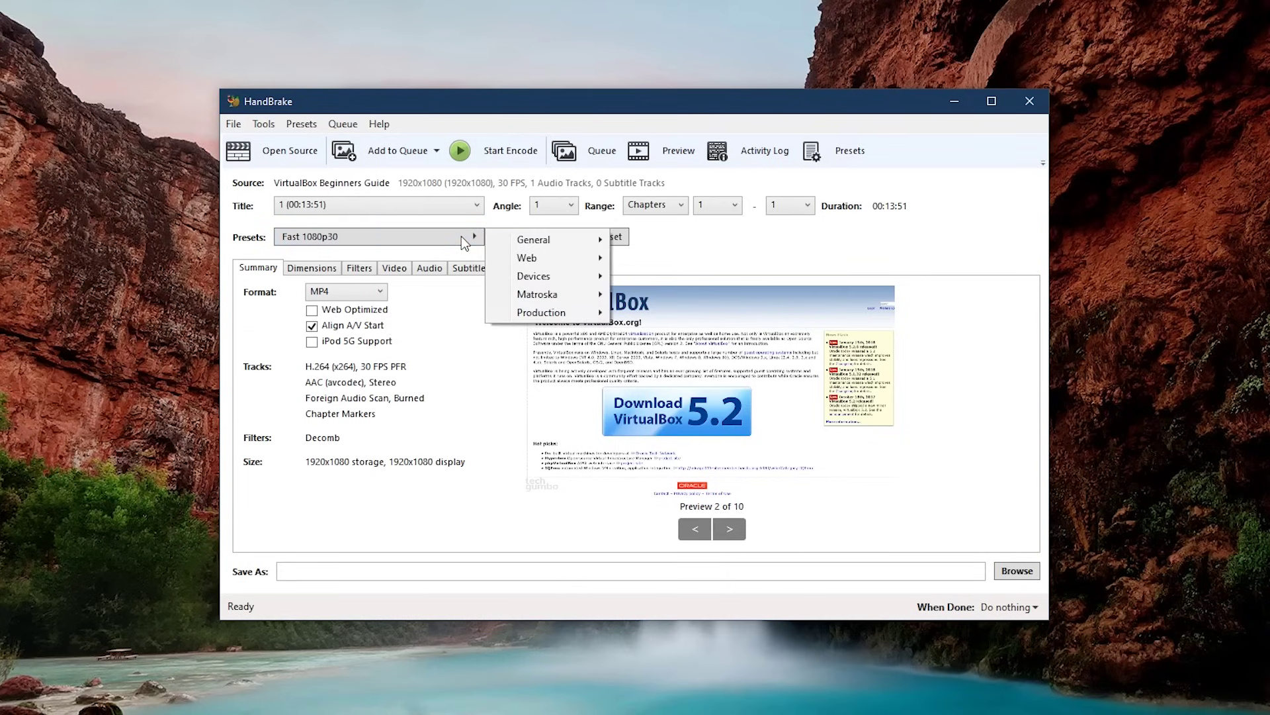
pyautogui.moveTo(547, 240)
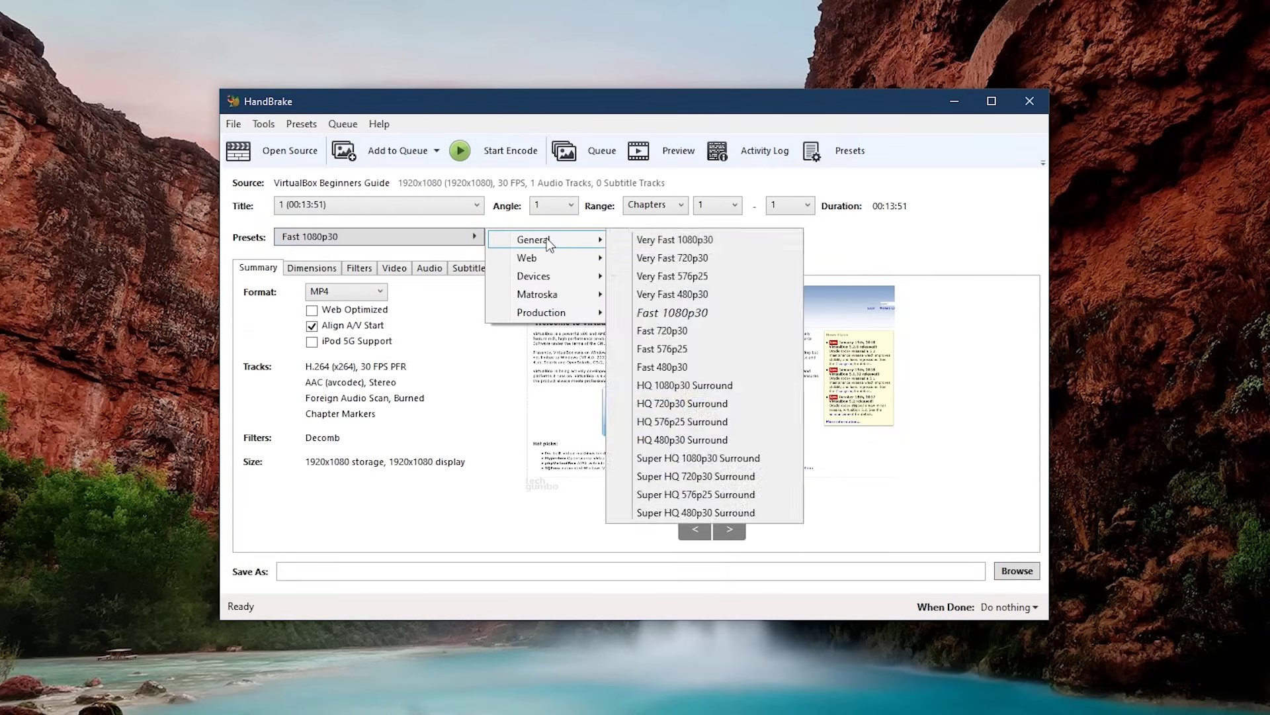
pyautogui.click(686, 315)
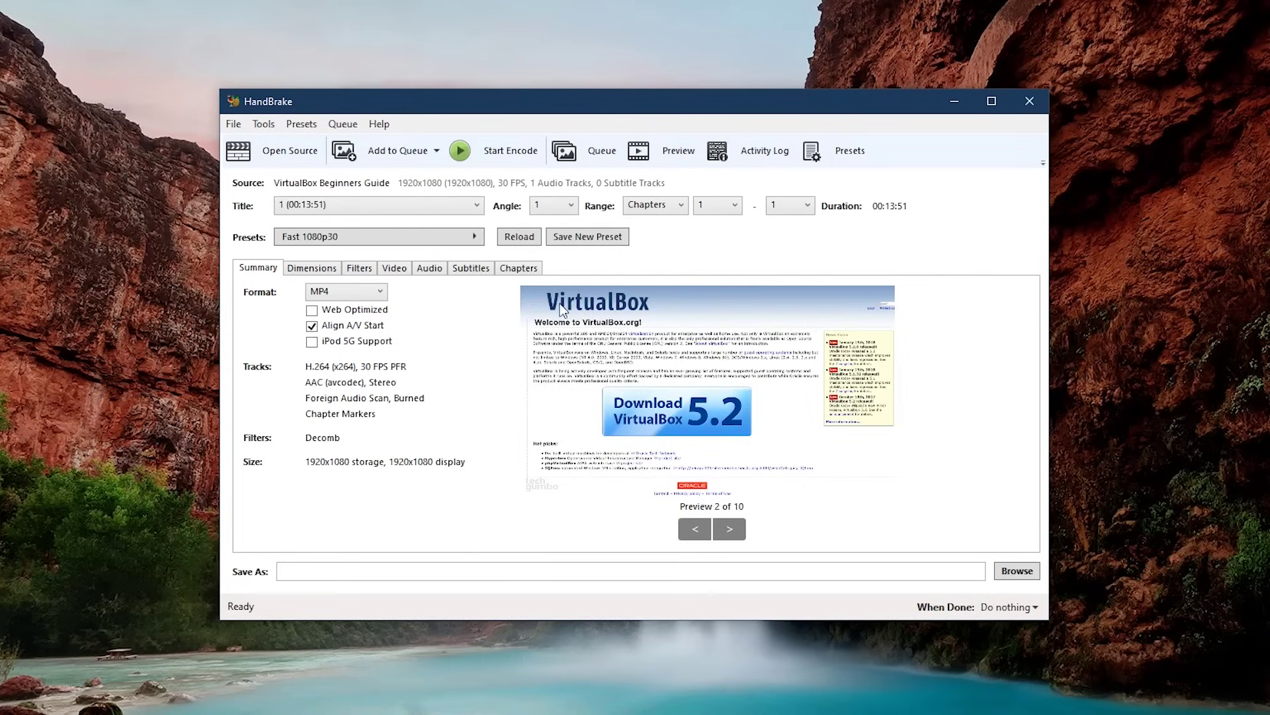
# Keep H.264 (x264) at 30 fps and set the output to Constant Framerate
pyautogui.click(394, 269)
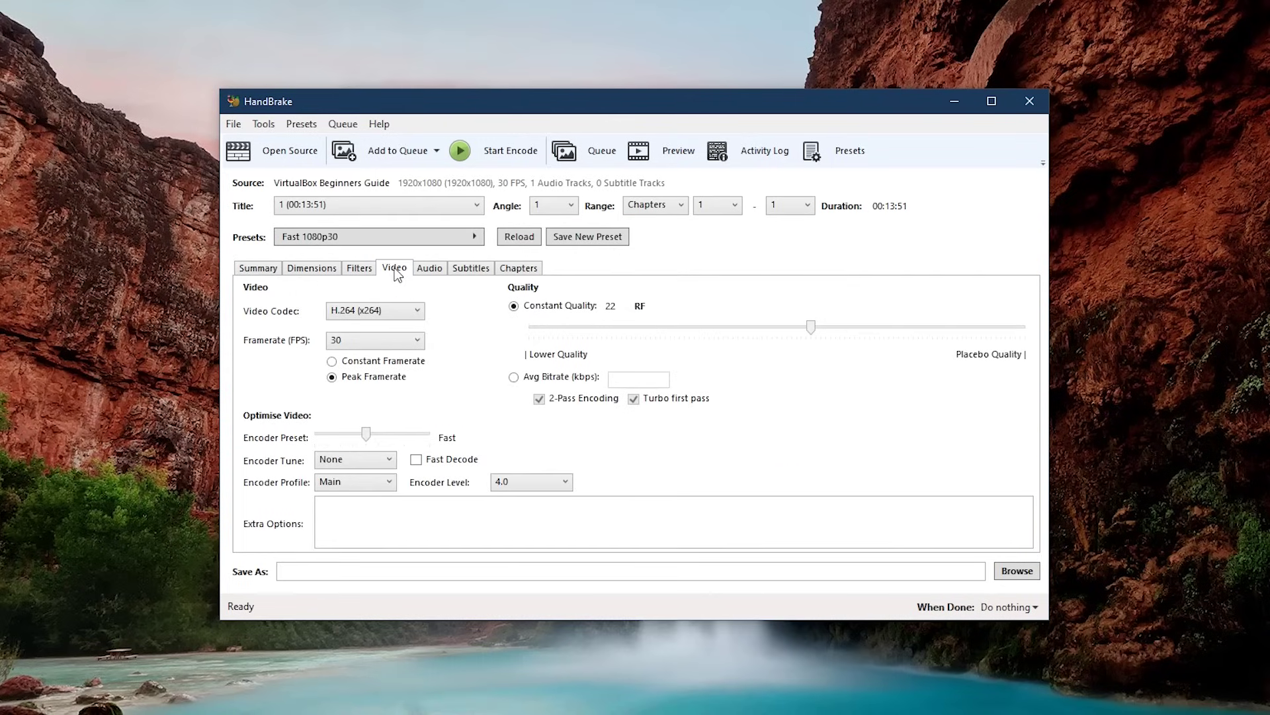
pyautogui.click(416, 320)
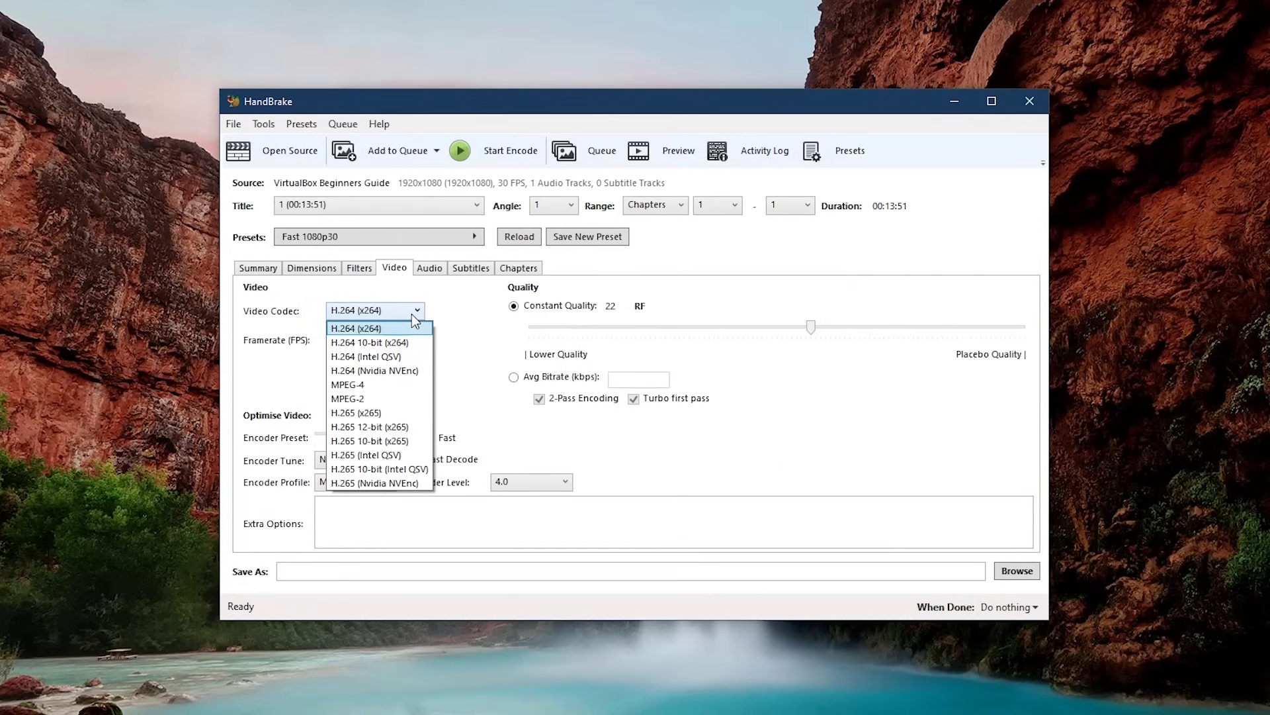
pyautogui.click(376, 327)
pyautogui.click(397, 343)
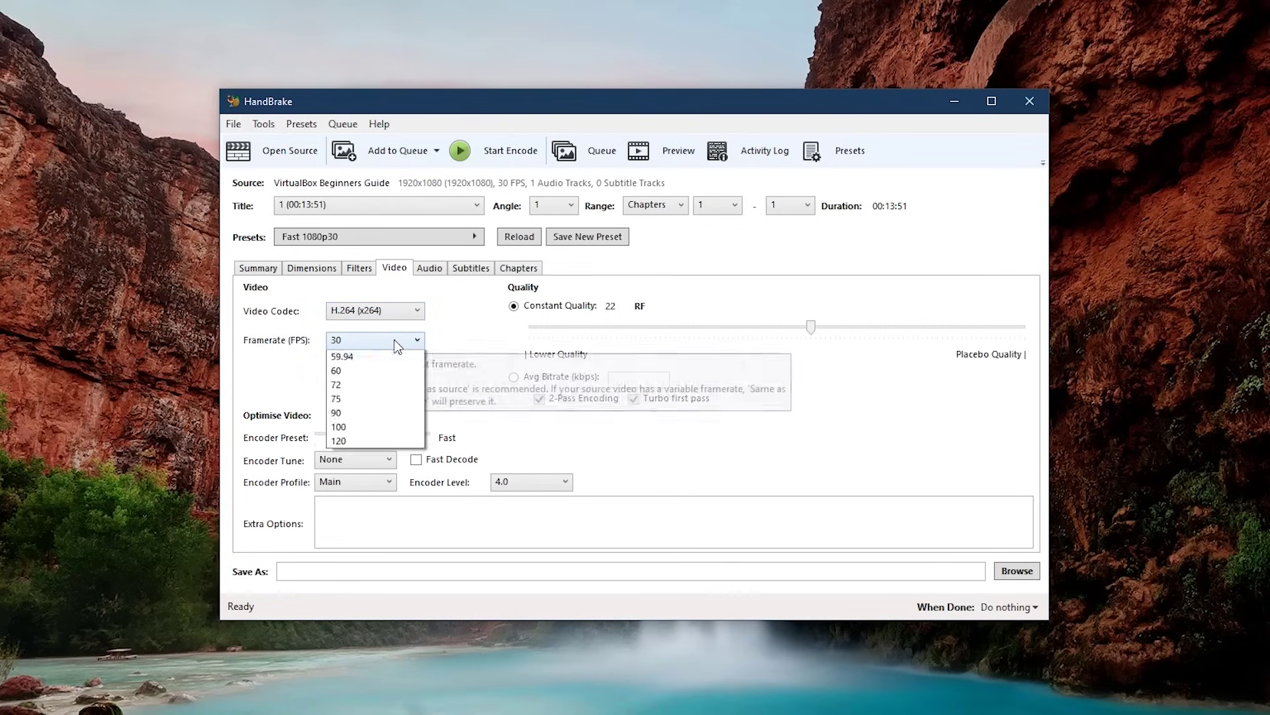
pyautogui.click(397, 343)
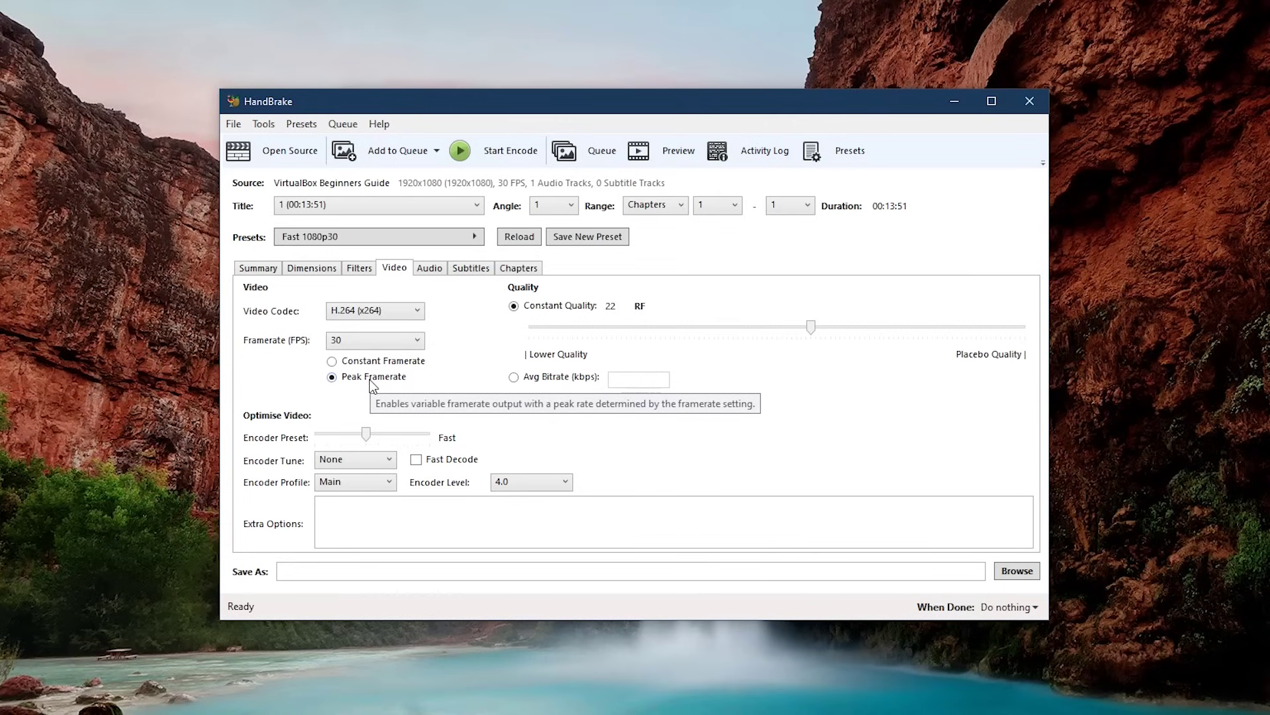
pyautogui.click(333, 364)
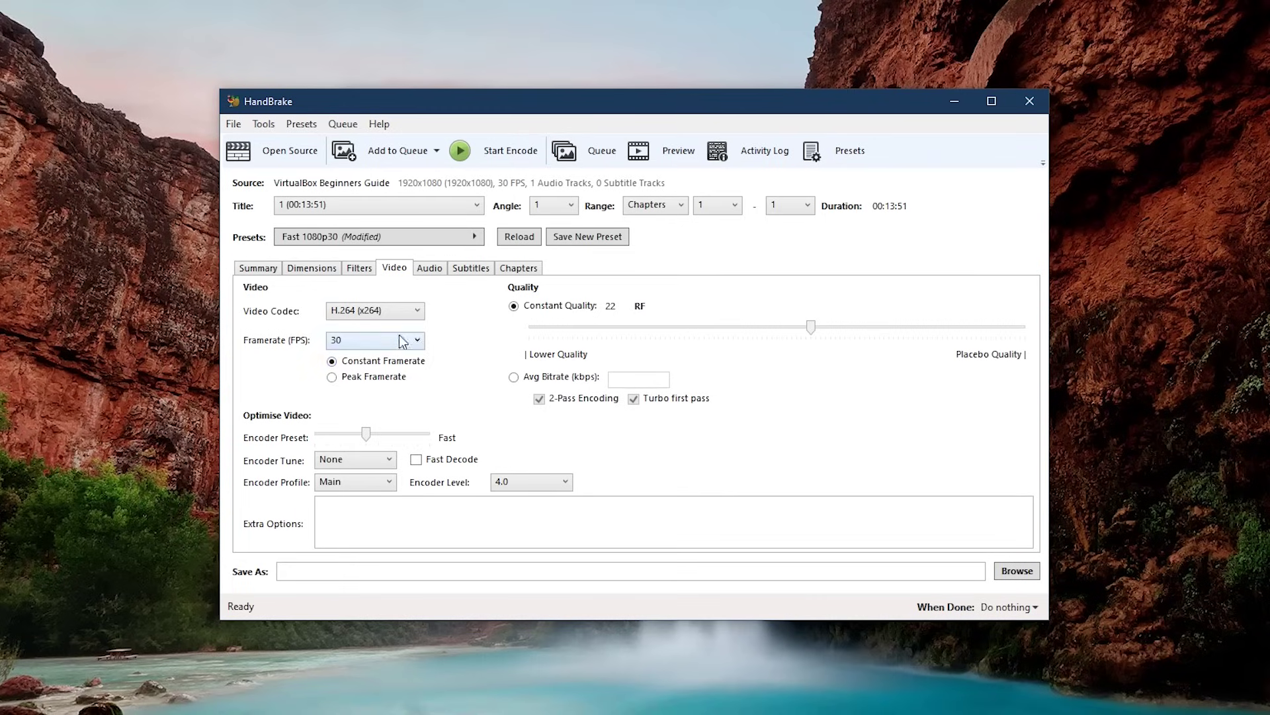
# Keep AAC (avcodec) as the audio codec in the audio track settings
pyautogui.click(430, 270)
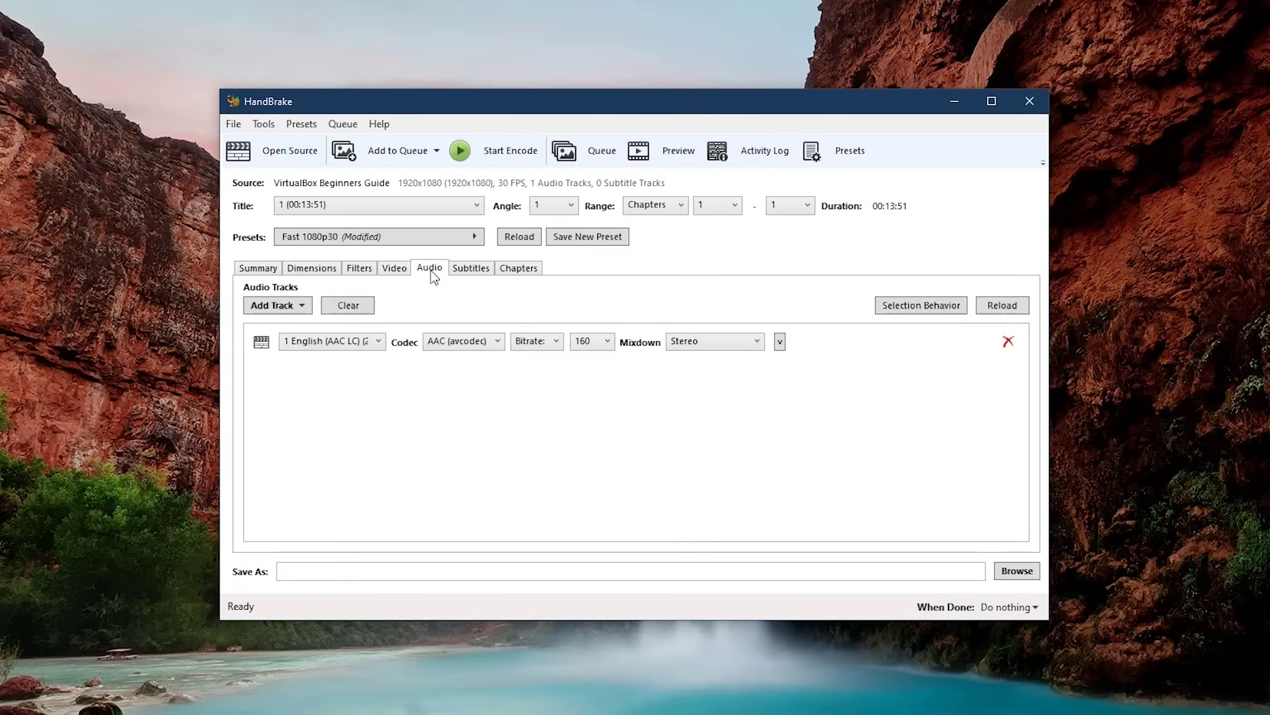
pyautogui.click(481, 347)
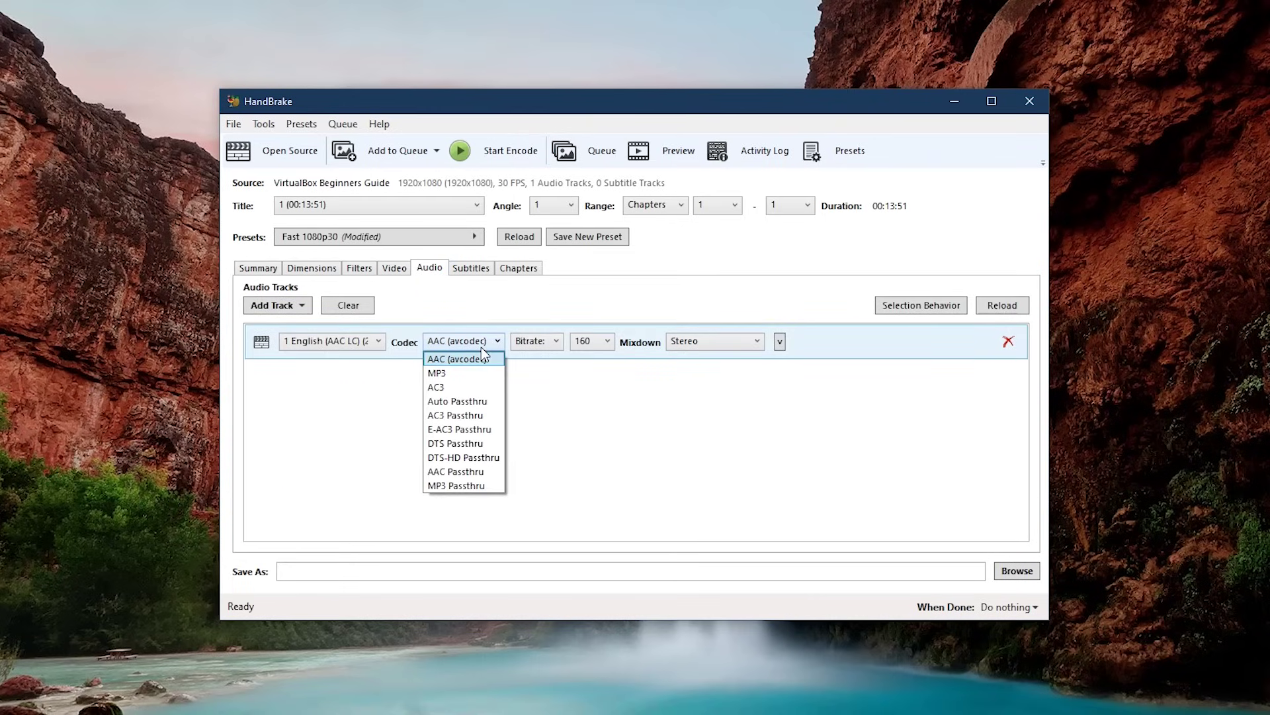
pyautogui.click(482, 348)
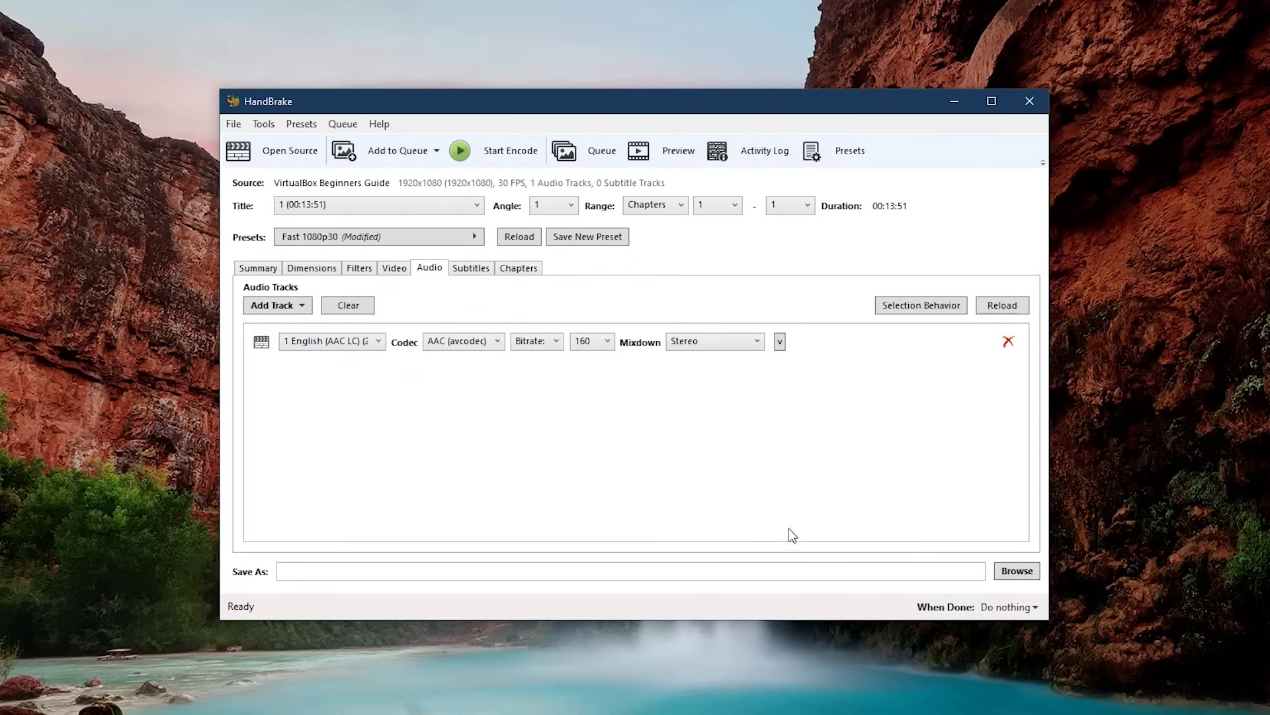
# Save the output as VBBG.mp4 in the Converted Files folder and start encoding
pyautogui.click(1026, 573)
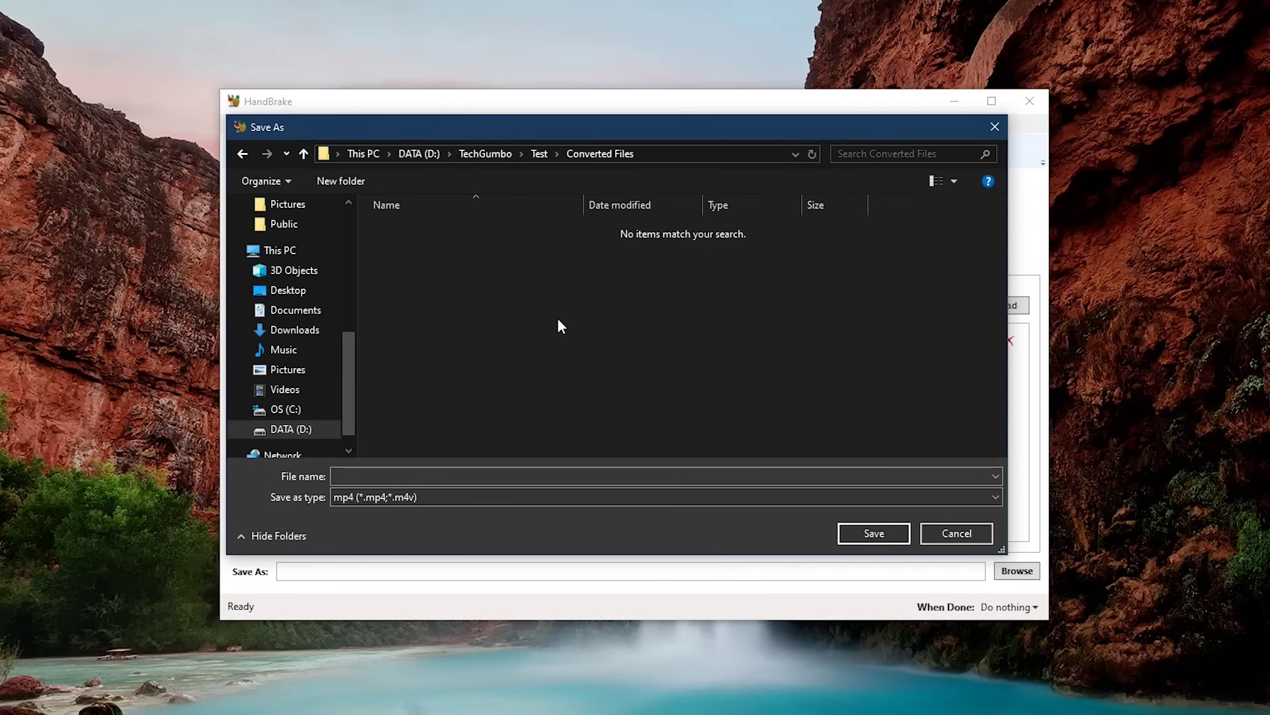
pyautogui.click(410, 476)
pyautogui.write('VBBG')
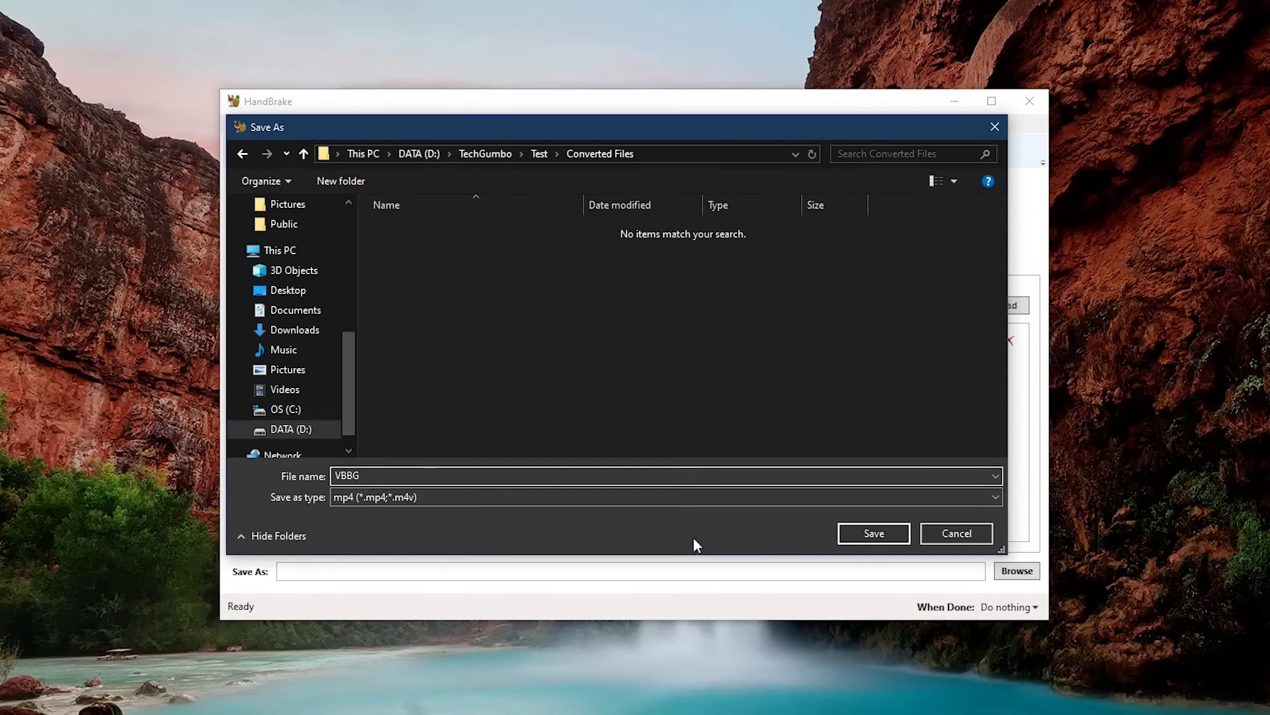
pyautogui.click(877, 534)
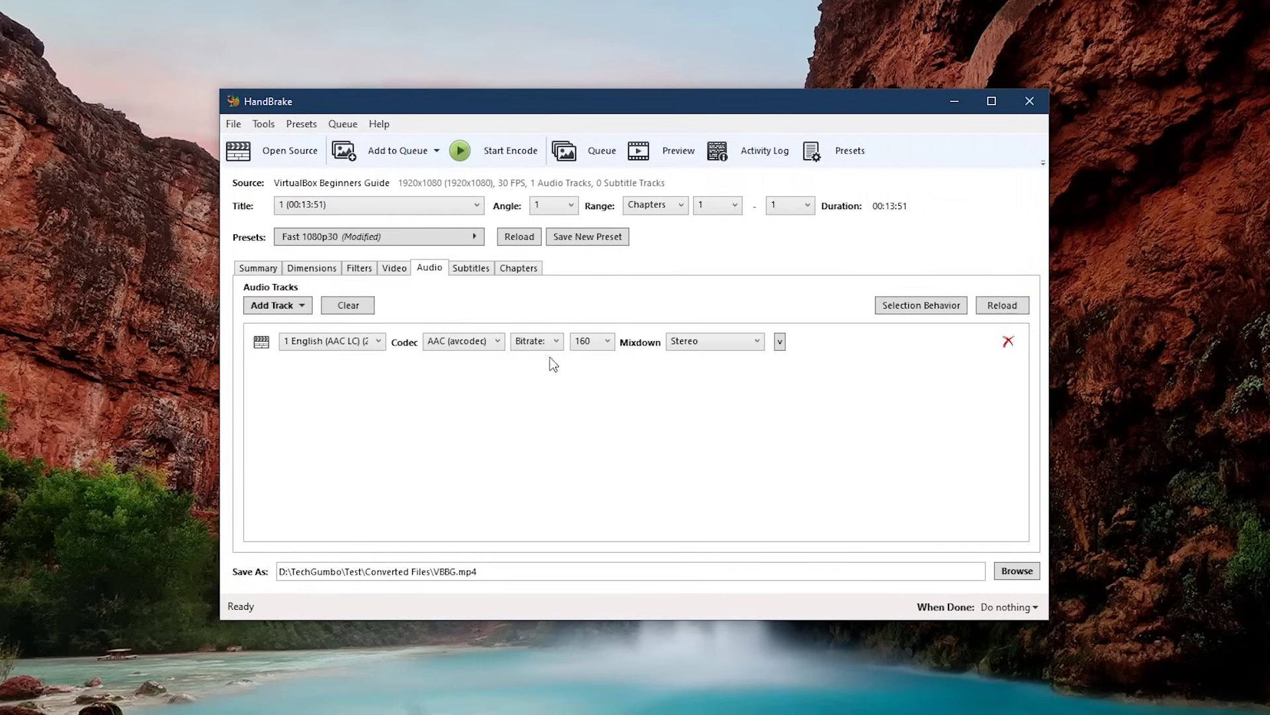
pyautogui.click(491, 157)
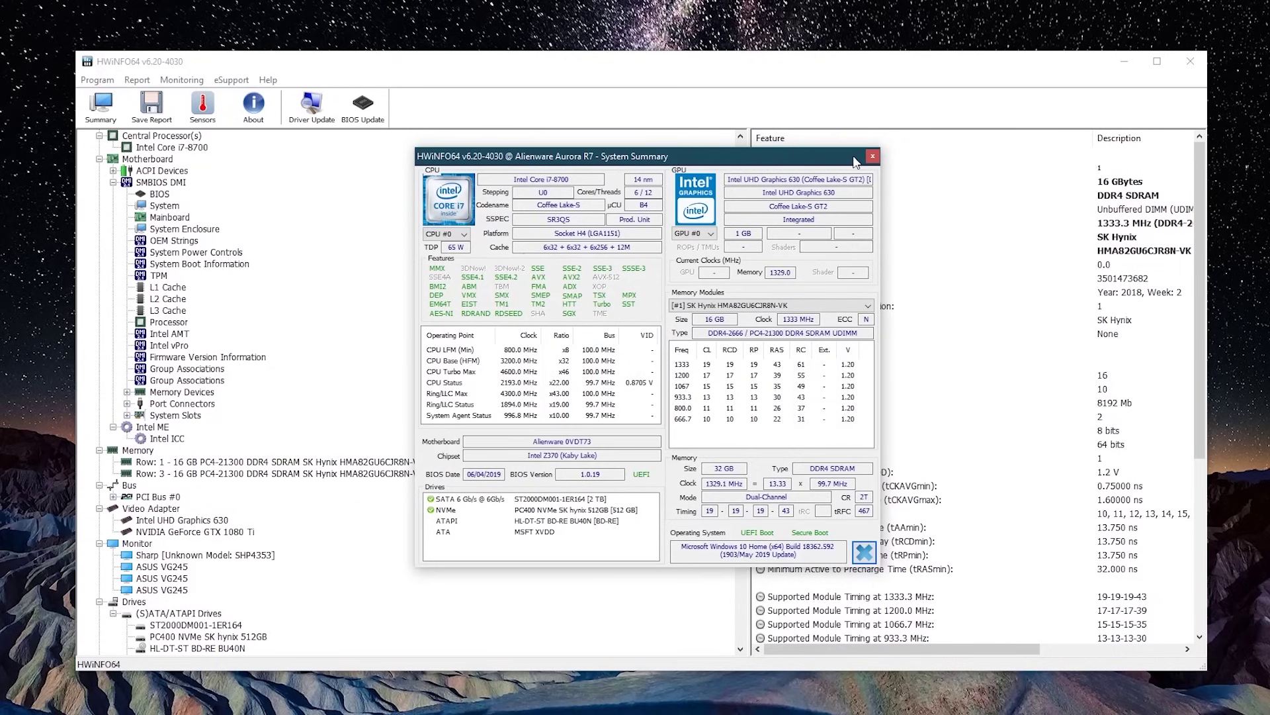
# Drag the System Summary window aside and view the ST2000DM001-1ER164 drive details
pyautogui.moveTo(800, 161); pyautogui.dragTo(673, 140)
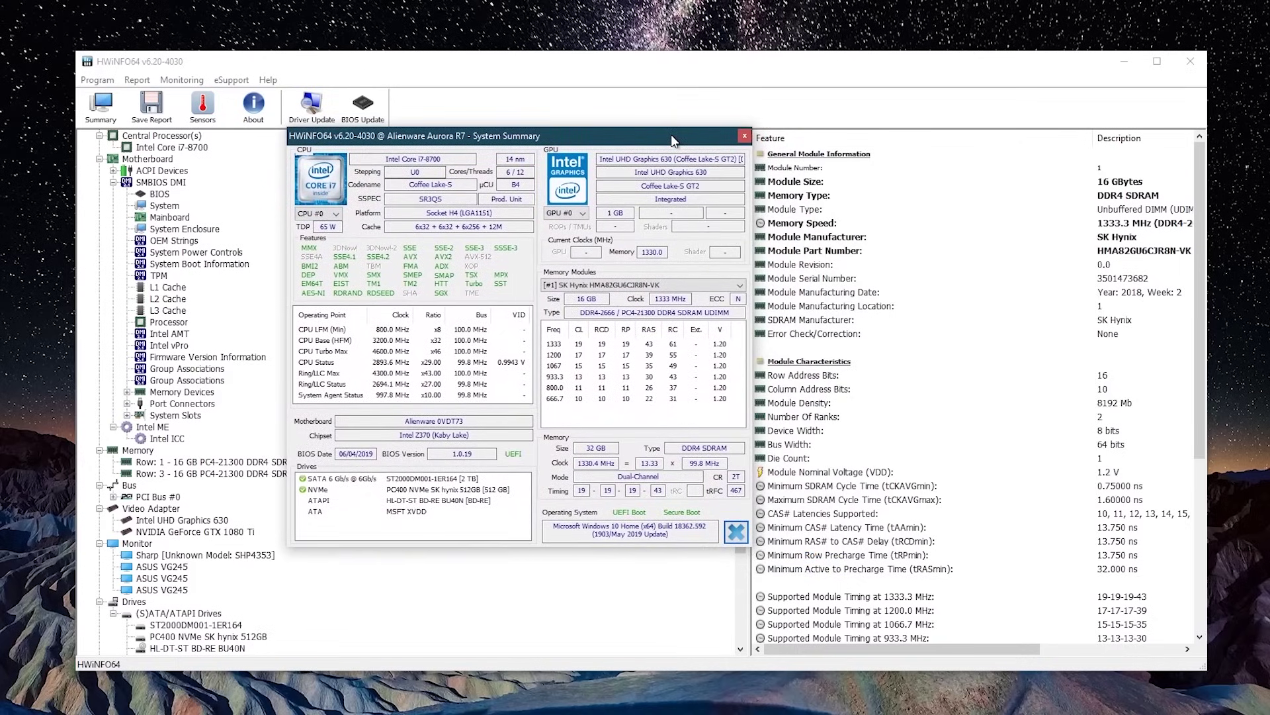
pyautogui.click(178, 625)
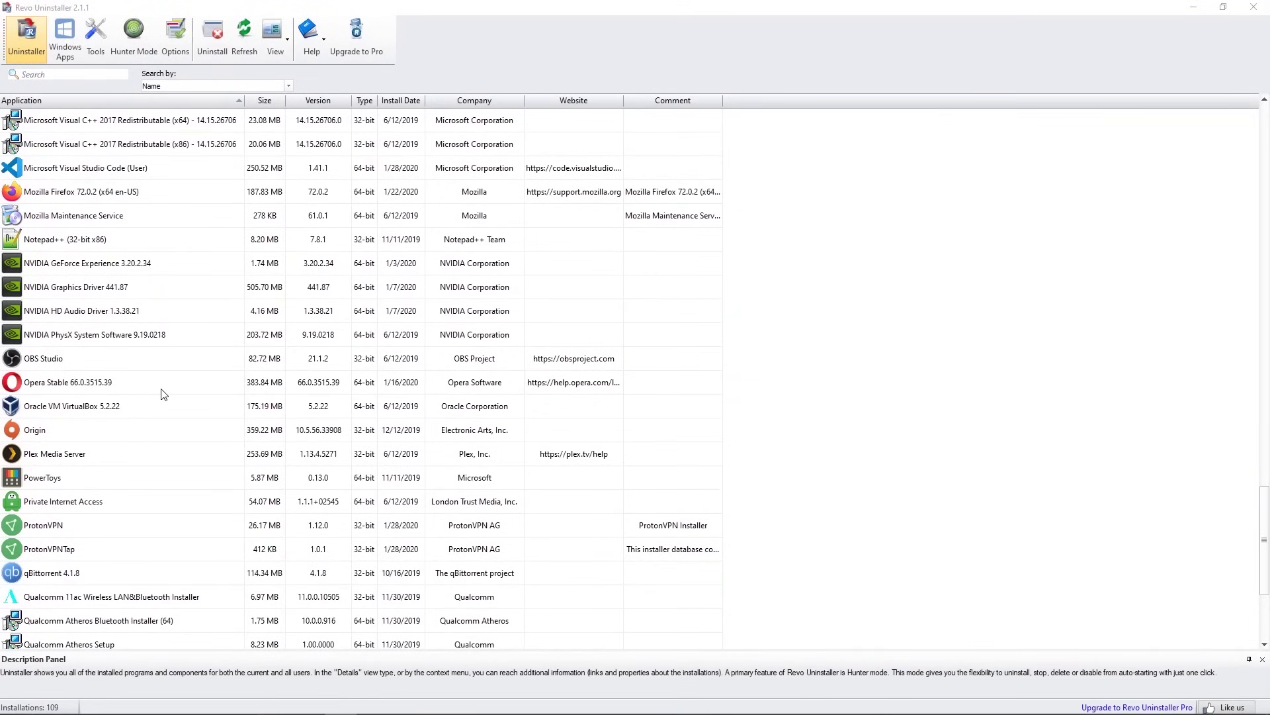
# Uninstall Opera Stable with 'Delete my Opera user data' ticked, giving no reason, and confirm
pyautogui.click(164, 395)
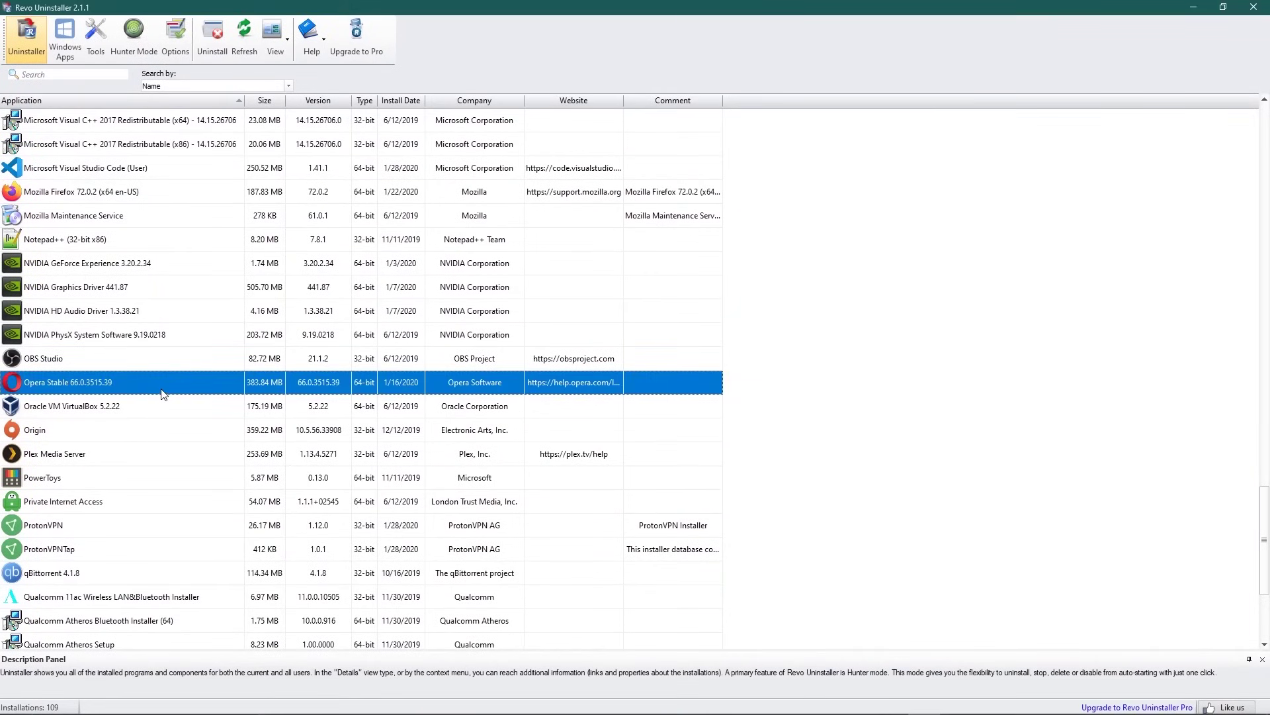
pyautogui.click(206, 41)
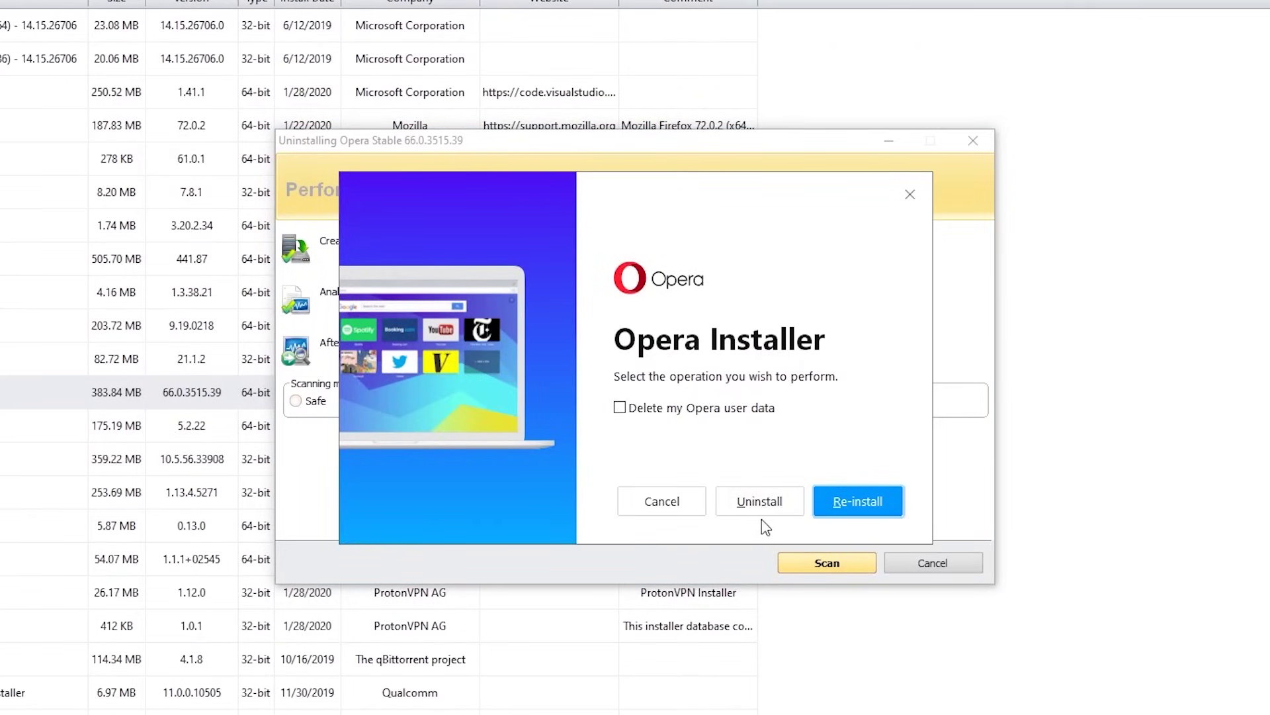
pyautogui.click(620, 408)
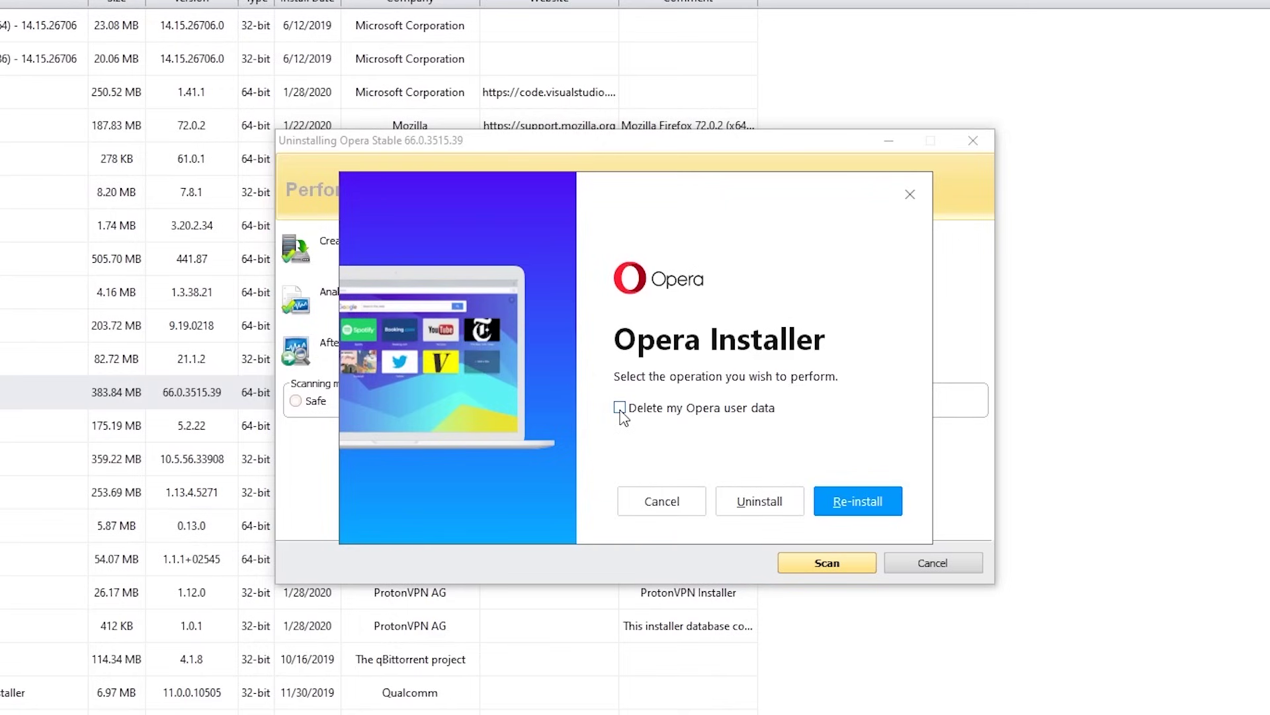
pyautogui.click(757, 506)
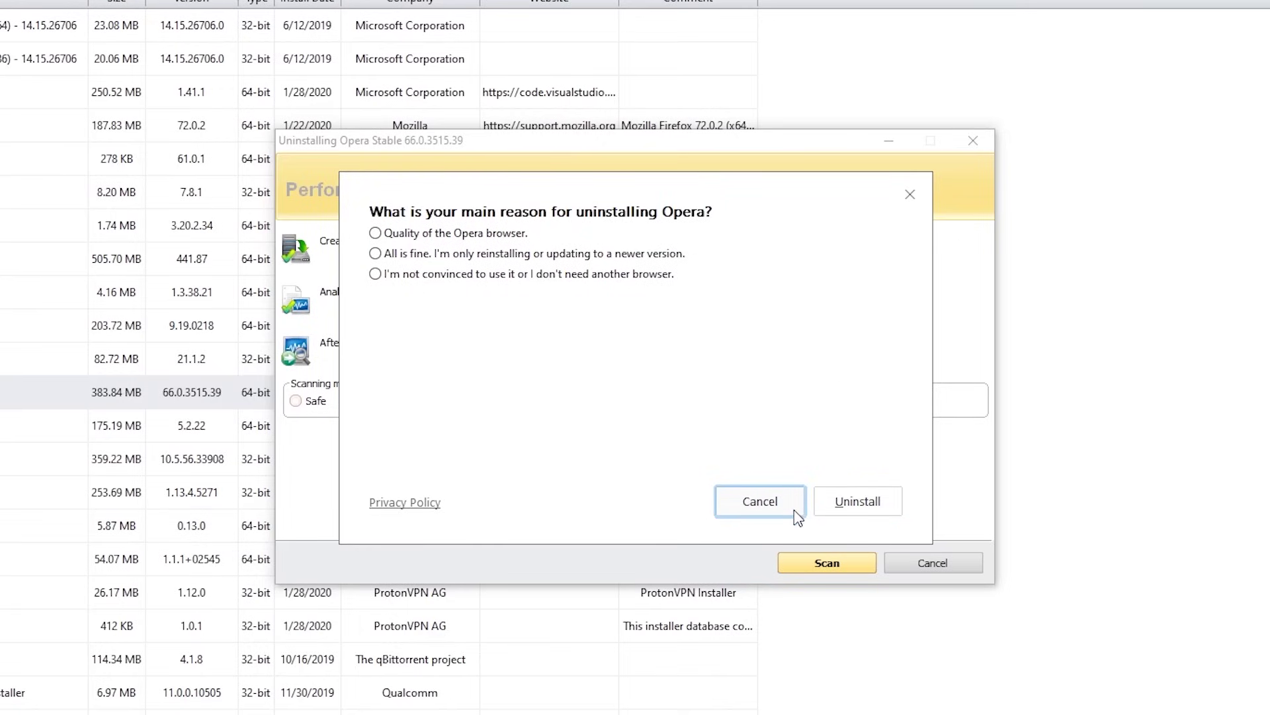
pyautogui.click(860, 504)
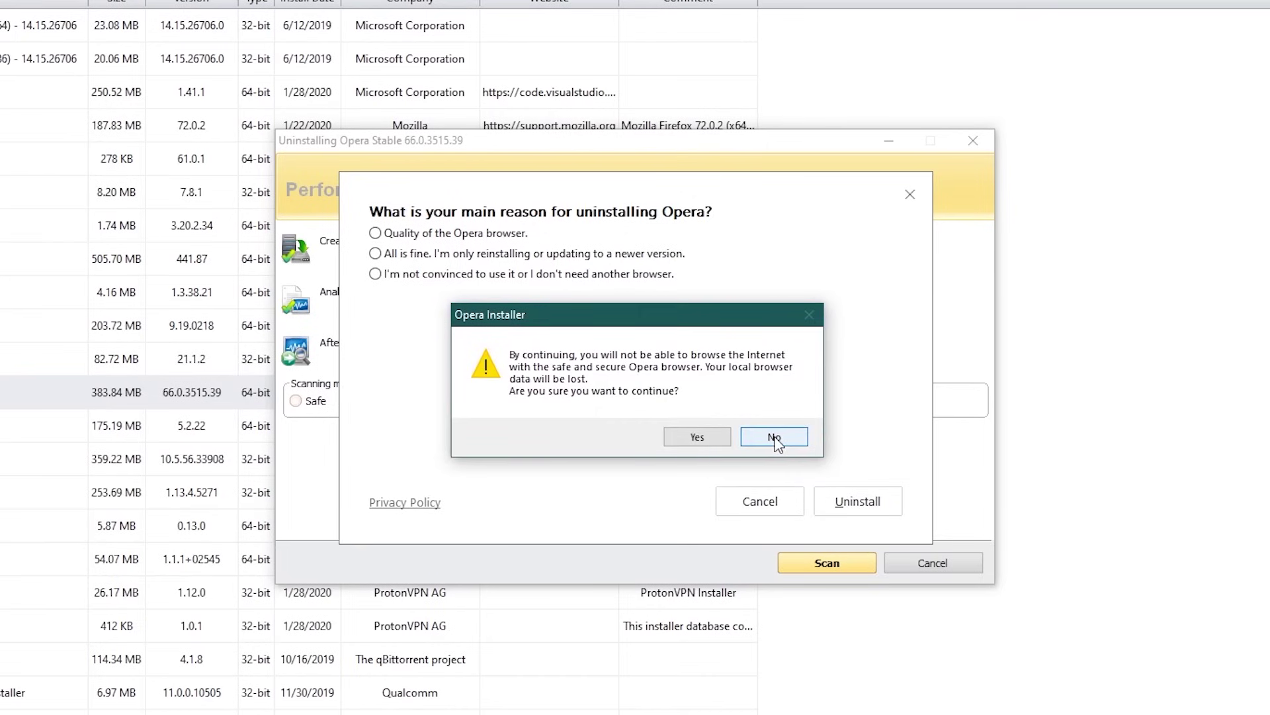
pyautogui.click(698, 437)
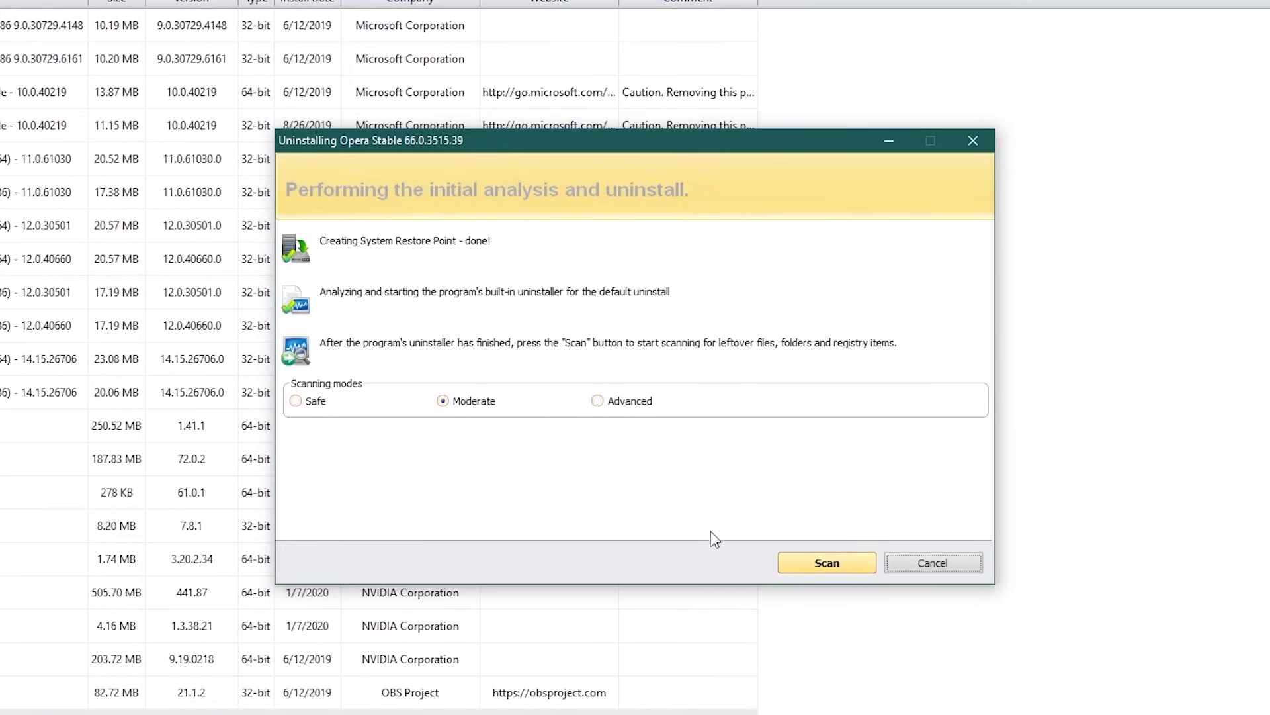
# Run a Moderate leftover scan for Opera to list its leftover registry items
pyautogui.click(836, 570)
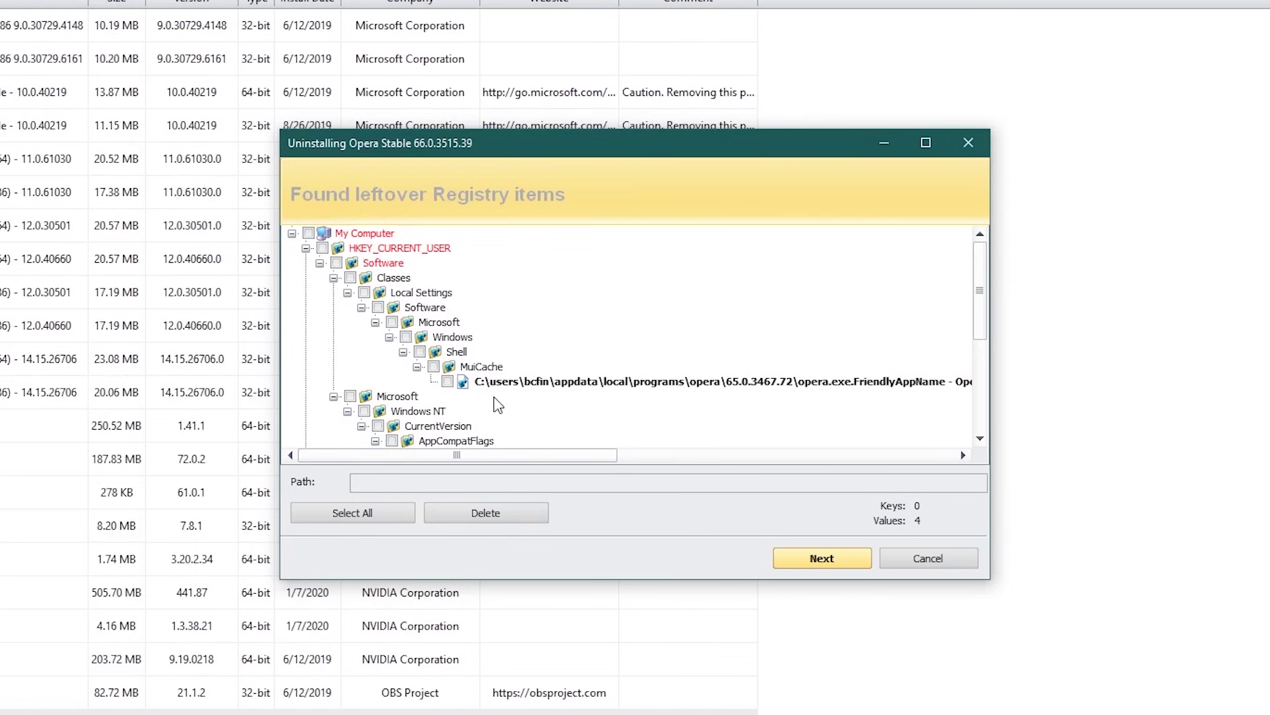
# Select all of Opera's leftover registry items and delete them
pyautogui.click(448, 382)
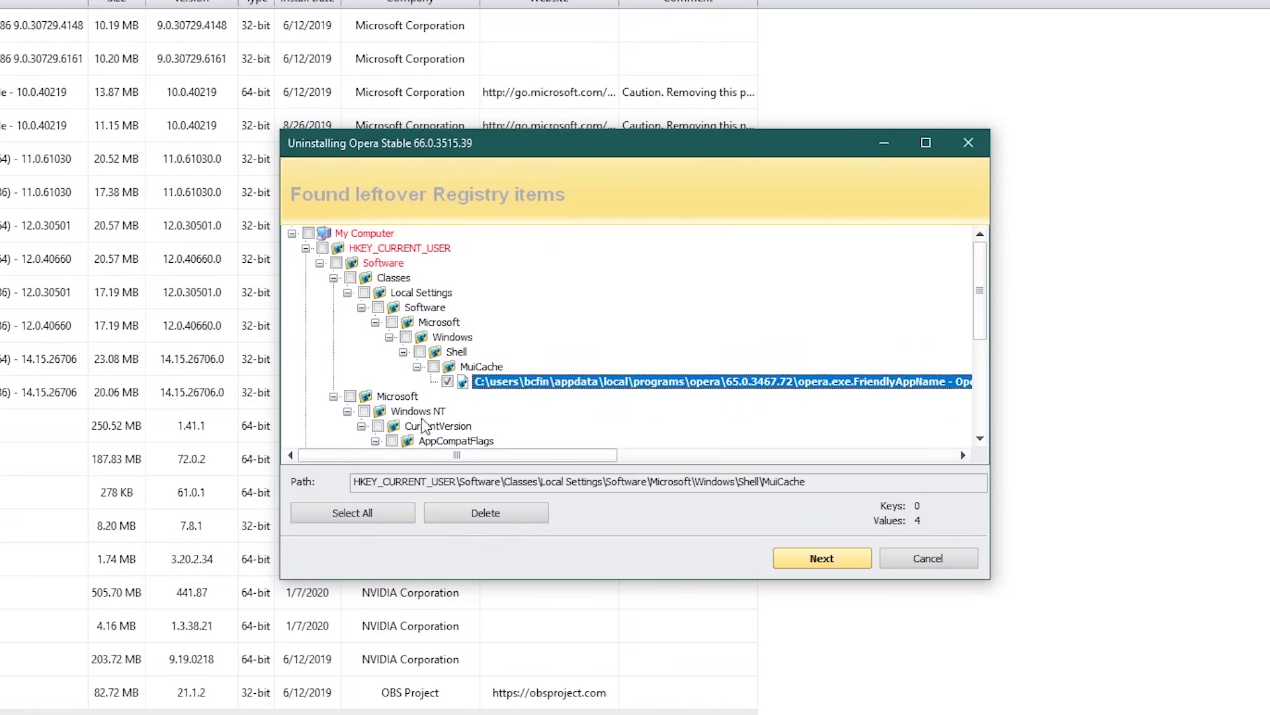
pyautogui.click(374, 515)
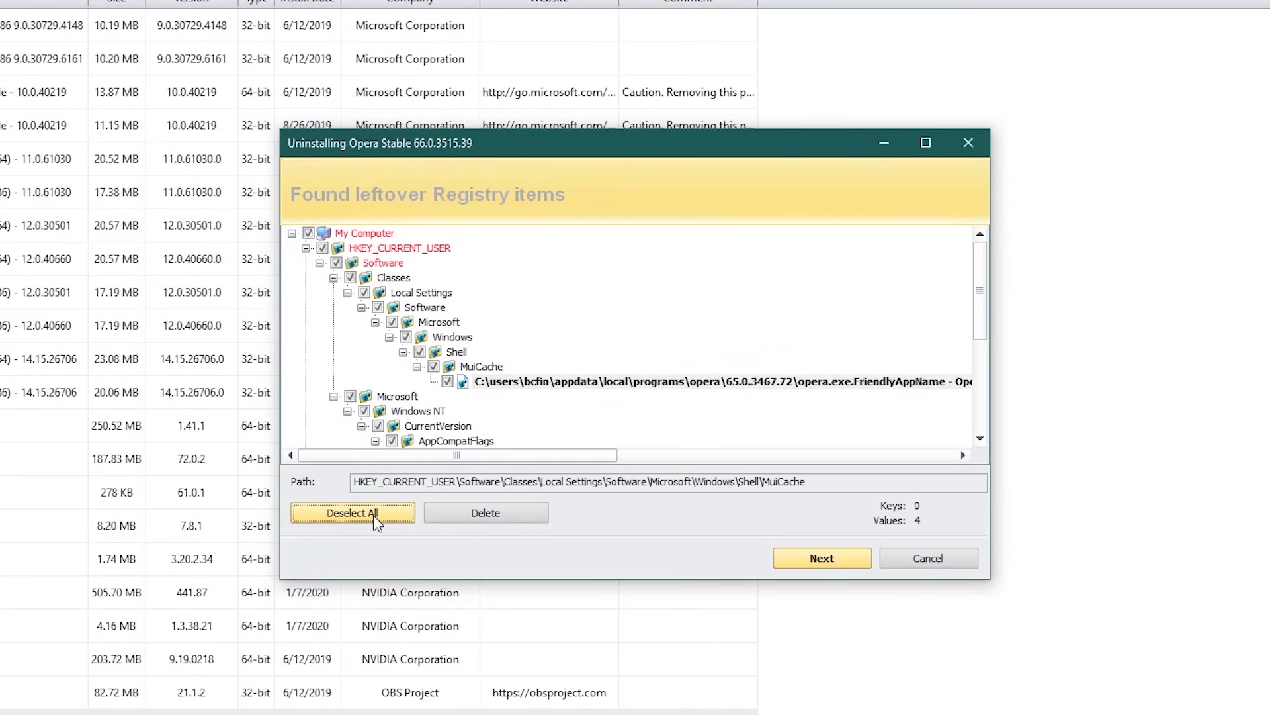
pyautogui.click(507, 523)
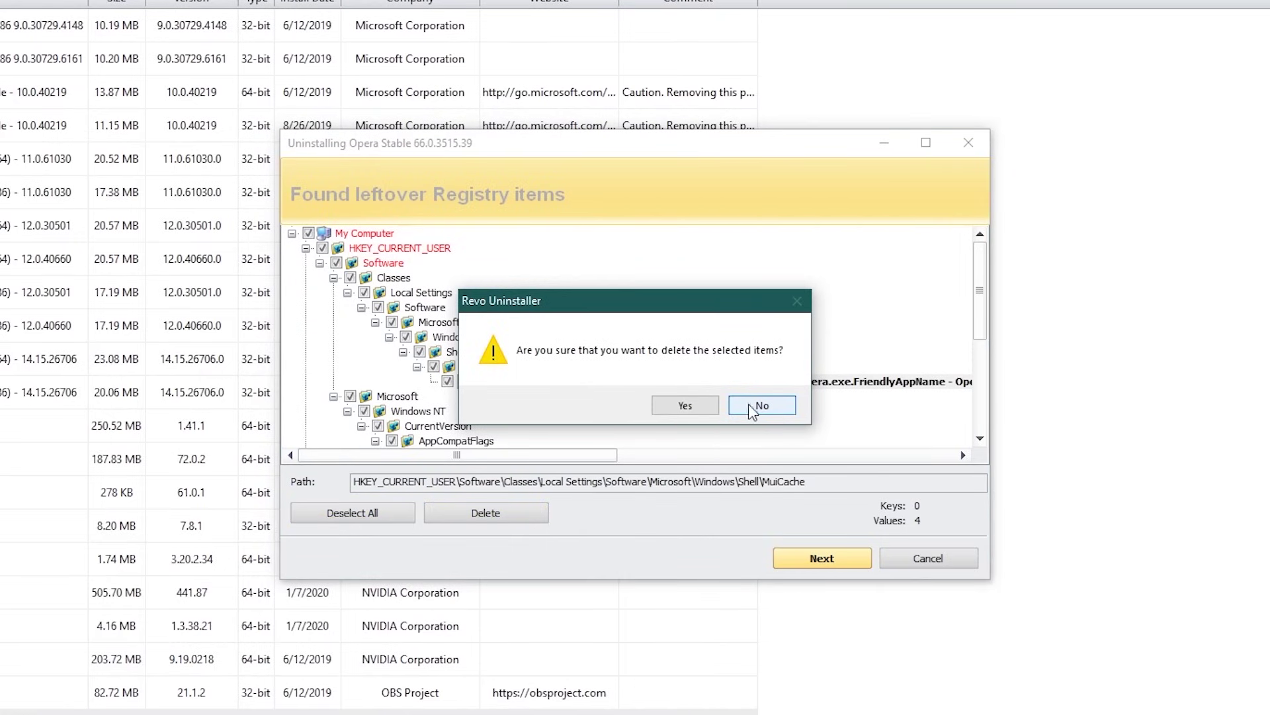
pyautogui.click(685, 405)
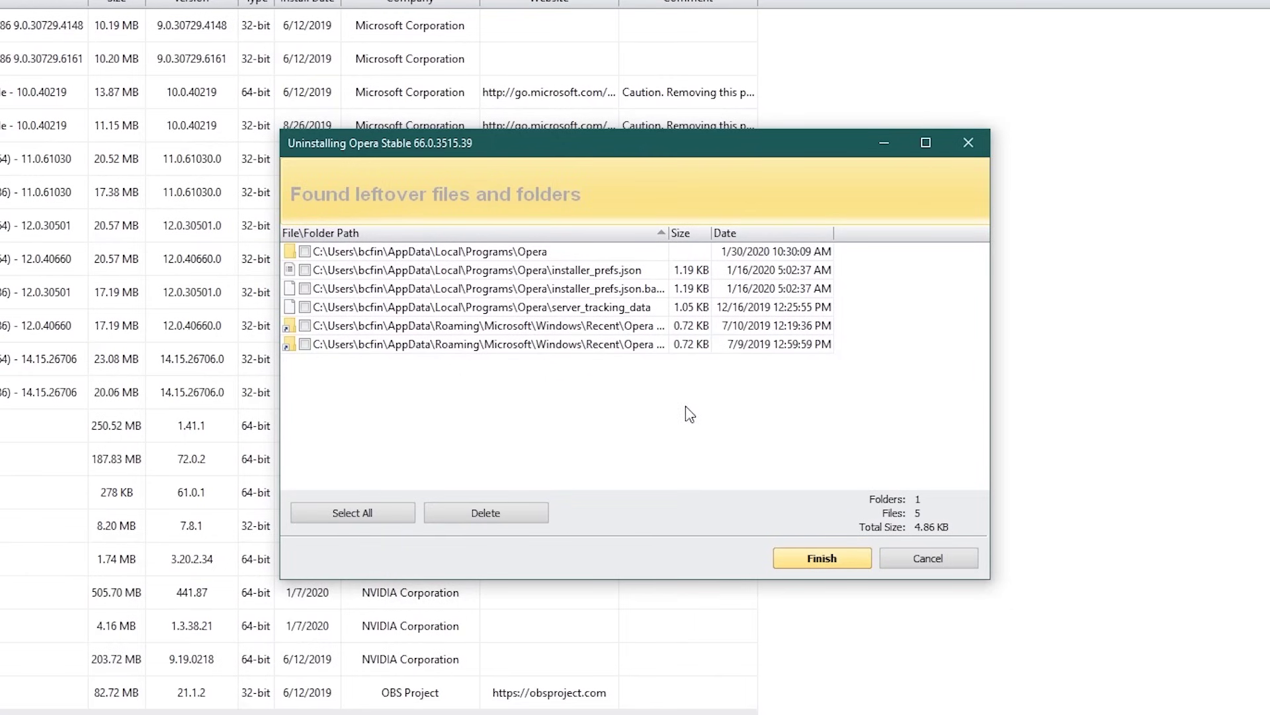
# Select all leftover Opera files and folders and delete them
pyautogui.click(394, 512)
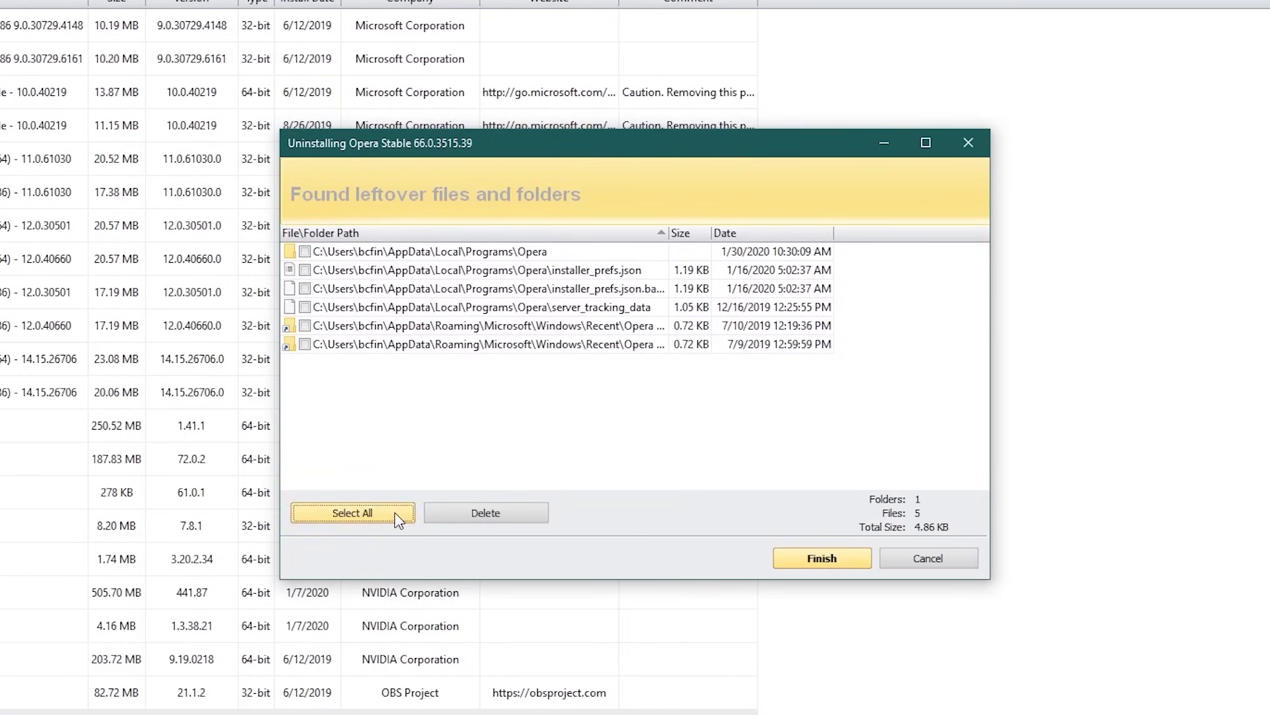
pyautogui.click(503, 518)
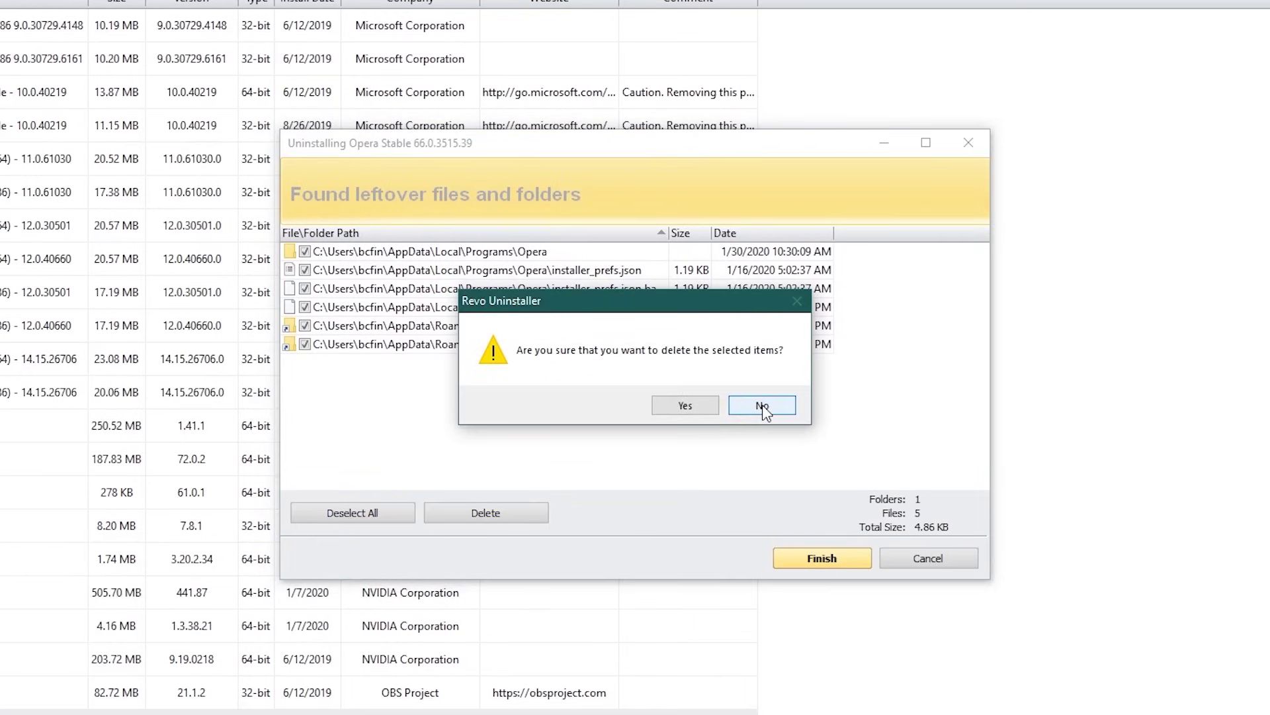
pyautogui.click(708, 402)
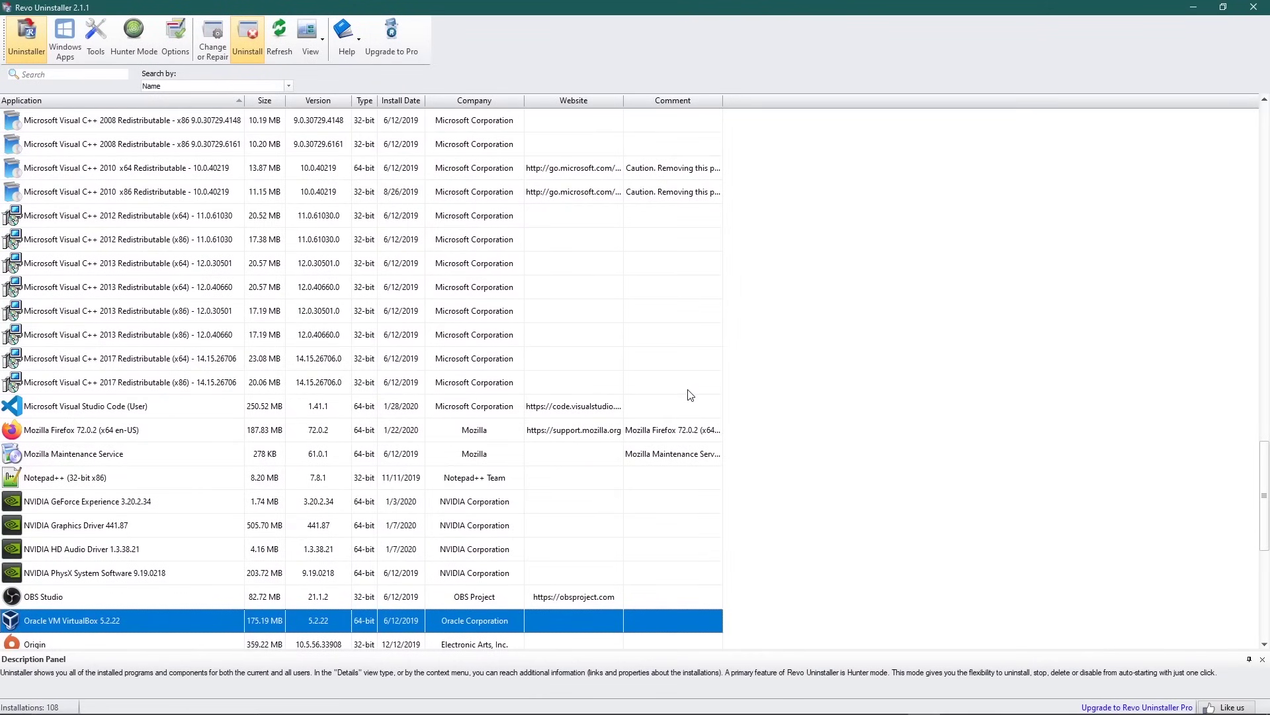